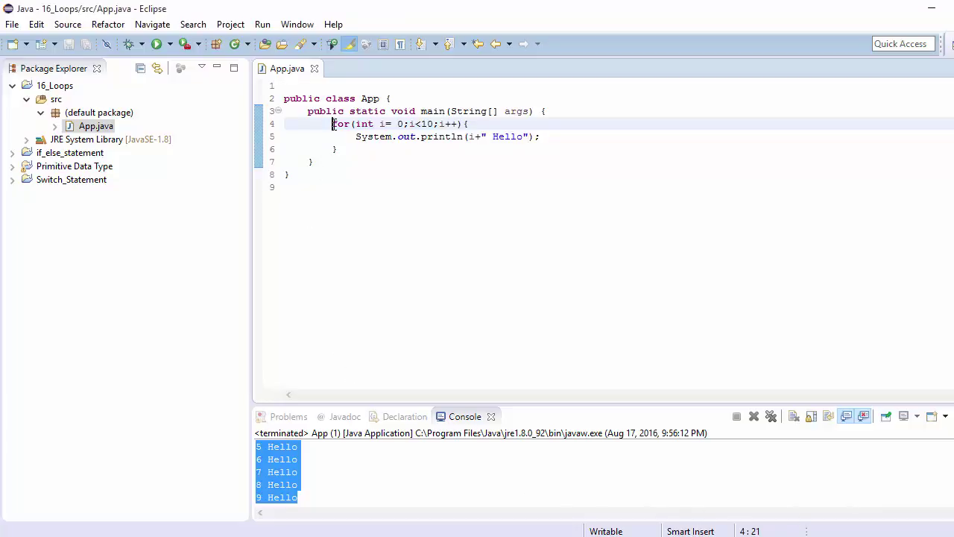
Select the for loop on lines 4–6 of App.java
{"action": "left_click_drag", "start_coordinate": [332, 124], "coordinate": [340, 149]}
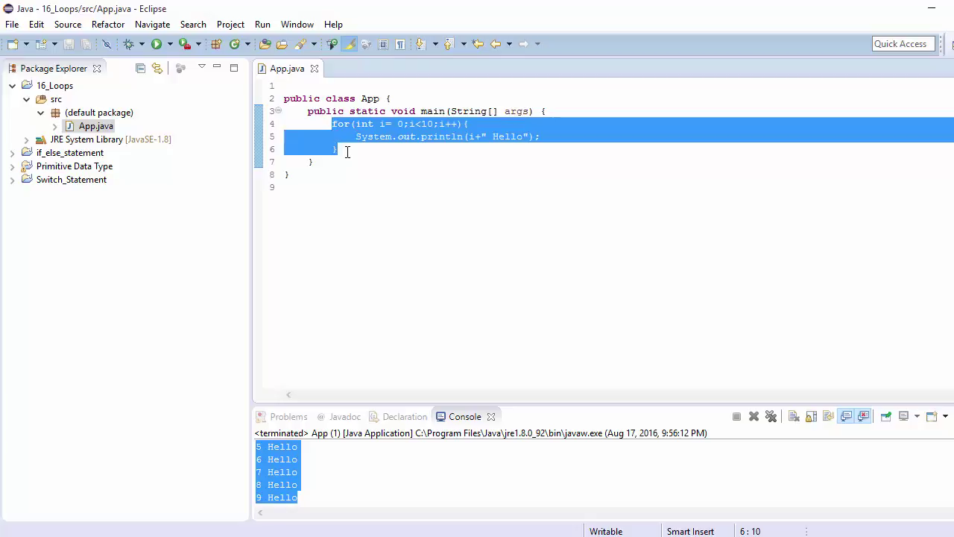
Replace the for loop with int i = 0; and an empty while (i < 10) block
{"action": "key", "text": "Delete"}
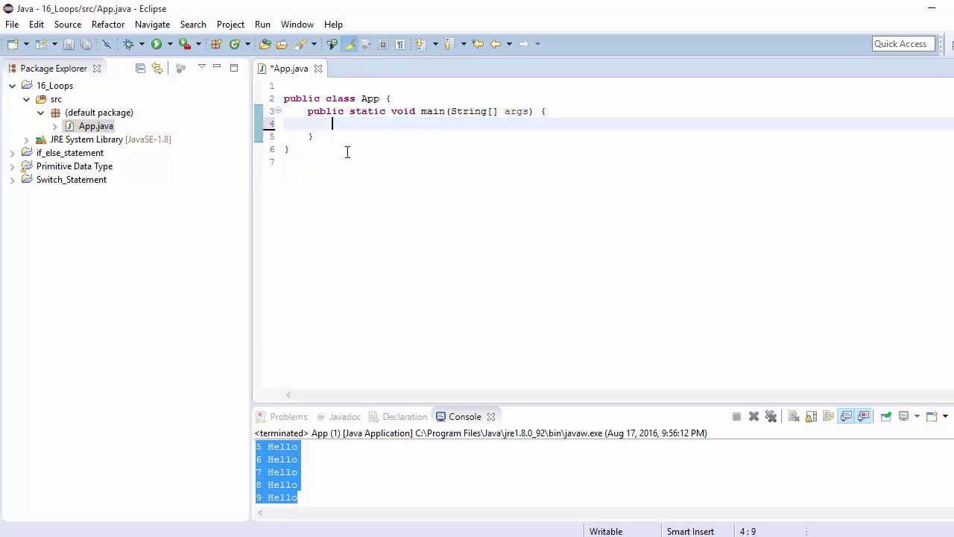
{"action": "left_click", "coordinate": [571, 113]}
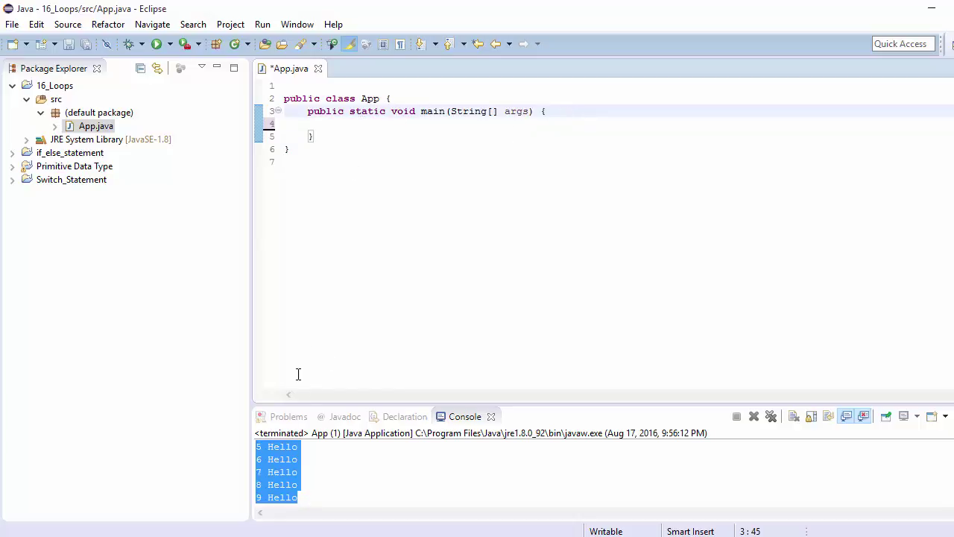
{"action": "left_click", "coordinate": [345, 127]}
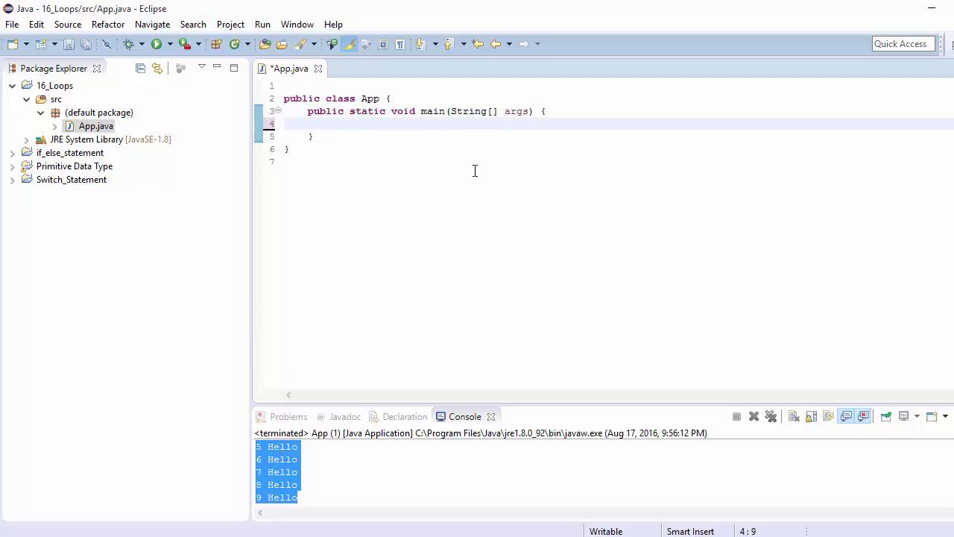
{"action": "type", "text": "int i "}
{"action": "type", "text": "= 0;"}
{"action": "key", "text": "Return"}
{"action": "type", "text": "while"}
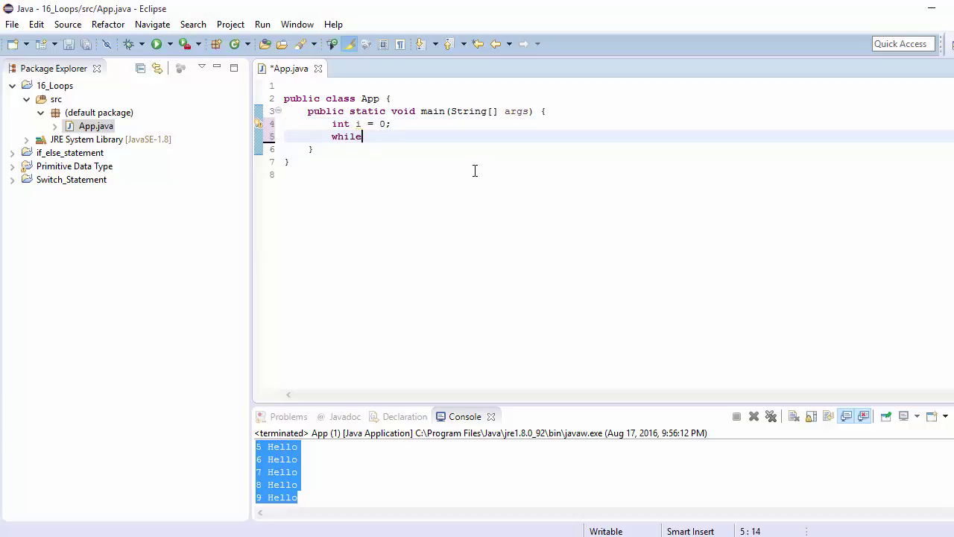
{"action": "type", "text": "("}
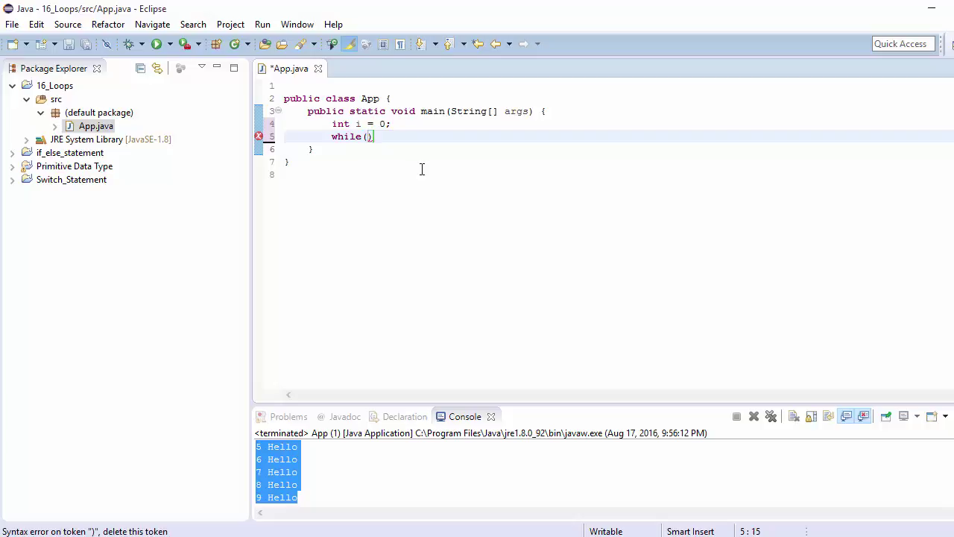
{"action": "type", "text": "i "}
{"action": "type", "text": "< 1"}
{"action": "type", "text": "0)"}
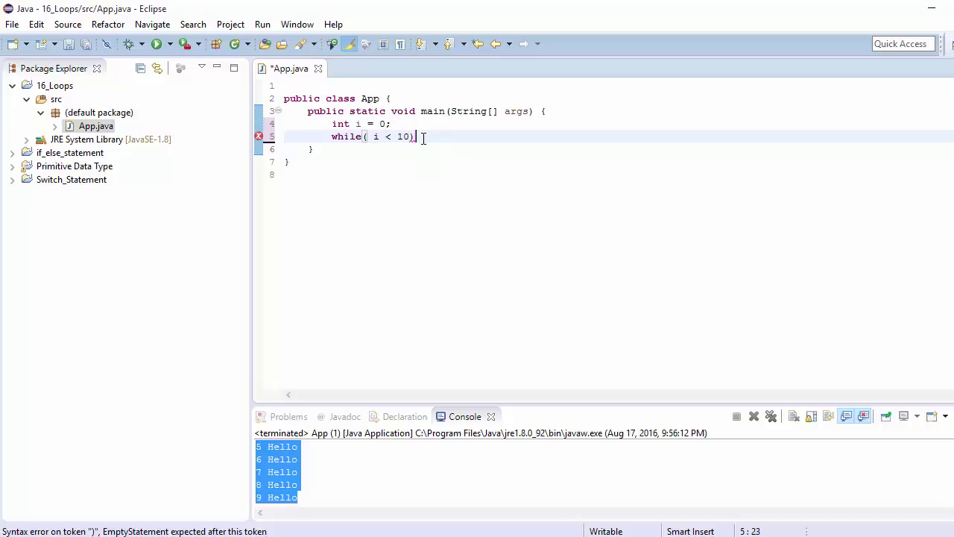
{"action": "type", "text": "{"}
{"action": "key", "text": "Return"}
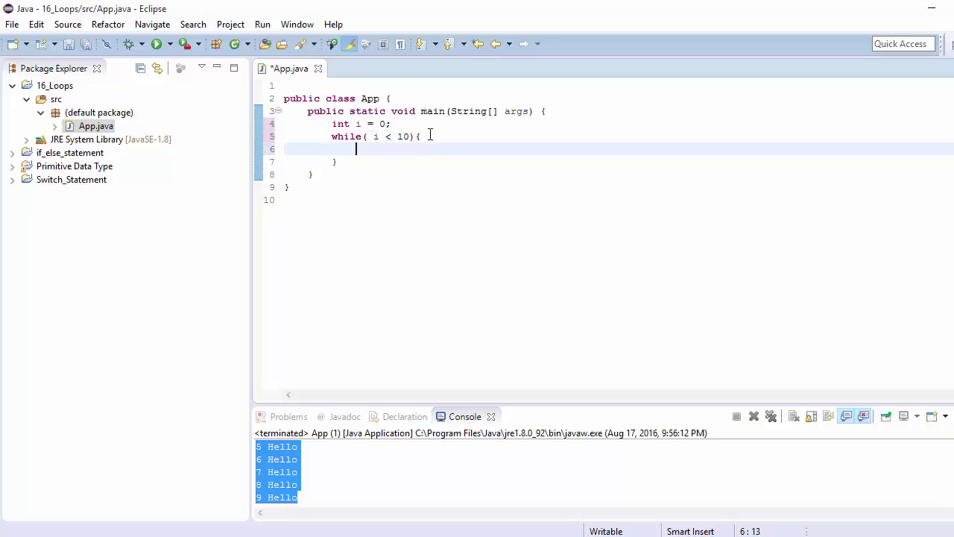
Add a sysout-expanded System.out.println call printing i + " Hello" inside the while body
{"action": "left_click_drag", "start_coordinate": [416, 136], "coordinate": [365, 158]}
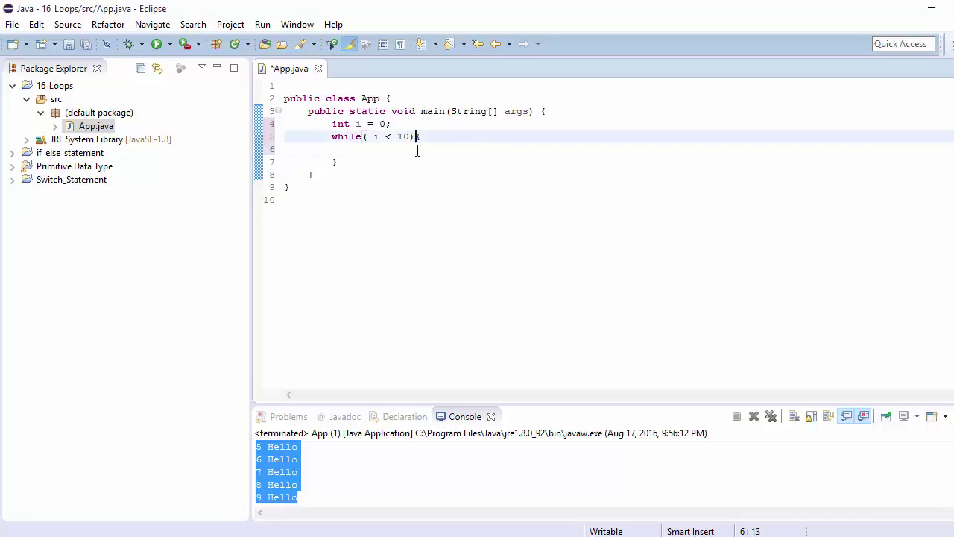
{"action": "left_click", "coordinate": [362, 150]}
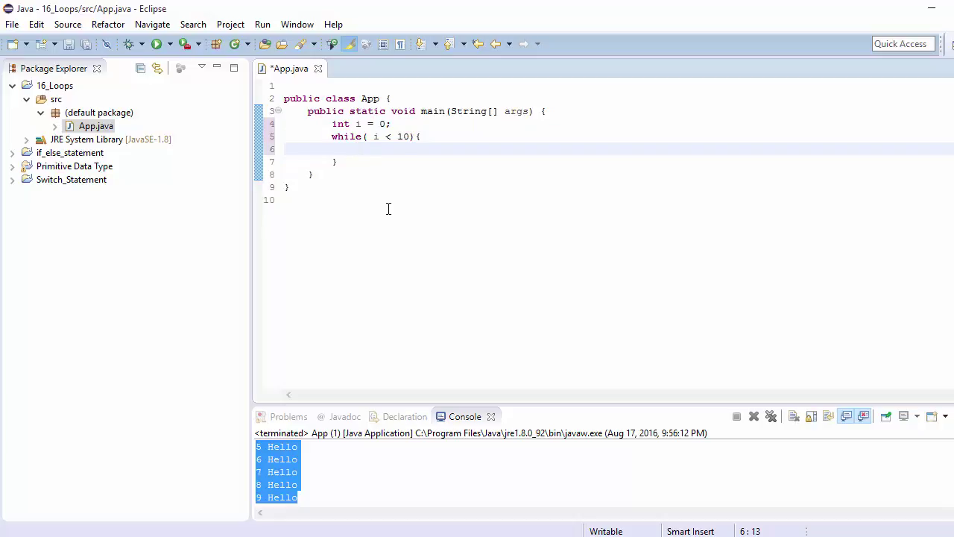
{"action": "left_click_drag", "start_coordinate": [418, 136], "coordinate": [417, 161]}
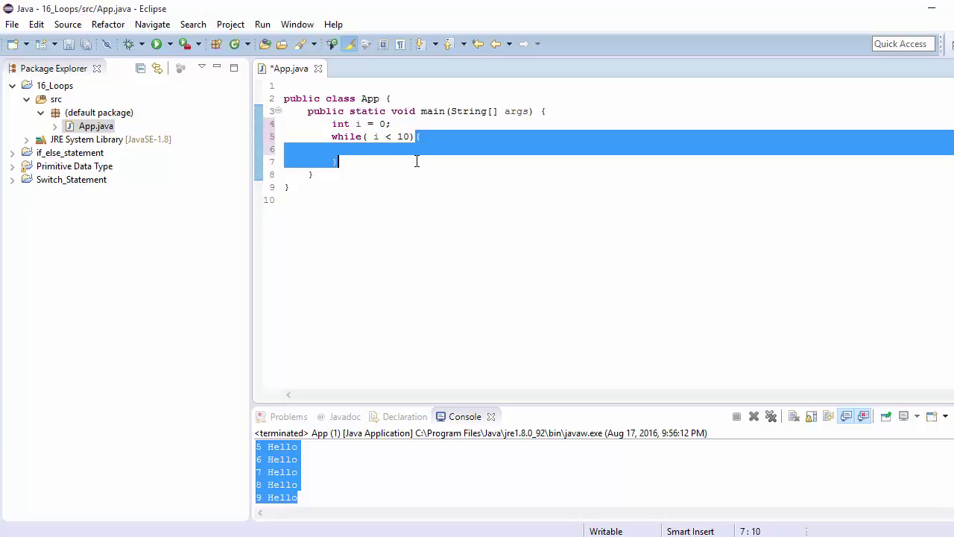
{"action": "left_click", "coordinate": [378, 152]}
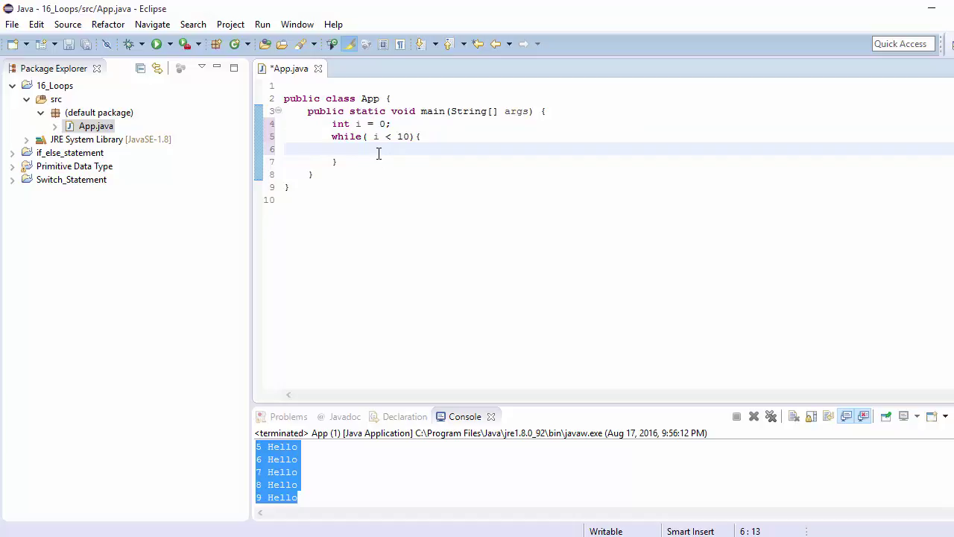
{"action": "type", "text": "sysout"}
{"action": "key", "text": "ctrl+space"}
{"action": "type", "text": "i"}
{"action": "type", "text": "+ "}
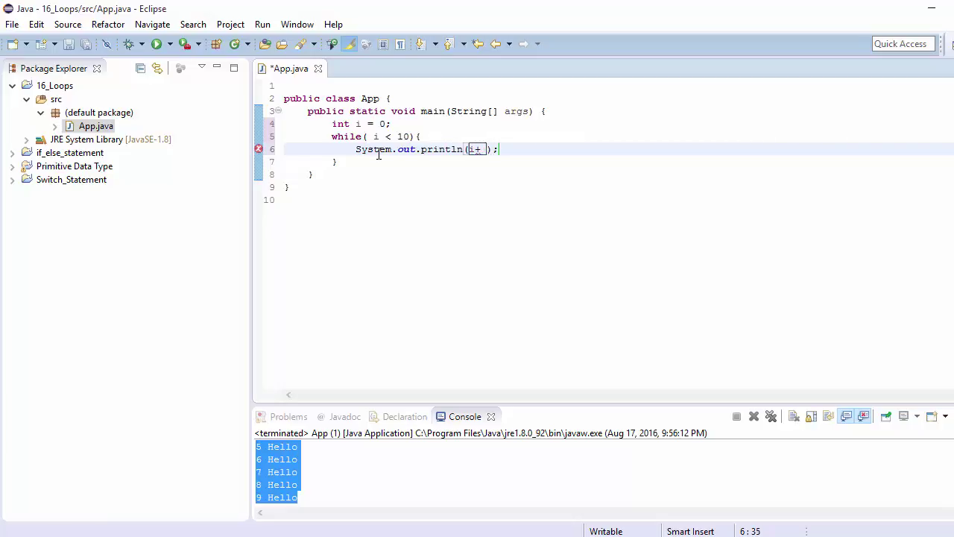
{"action": "type", "text": "\" Hell"}
{"action": "type", "text": "o"}
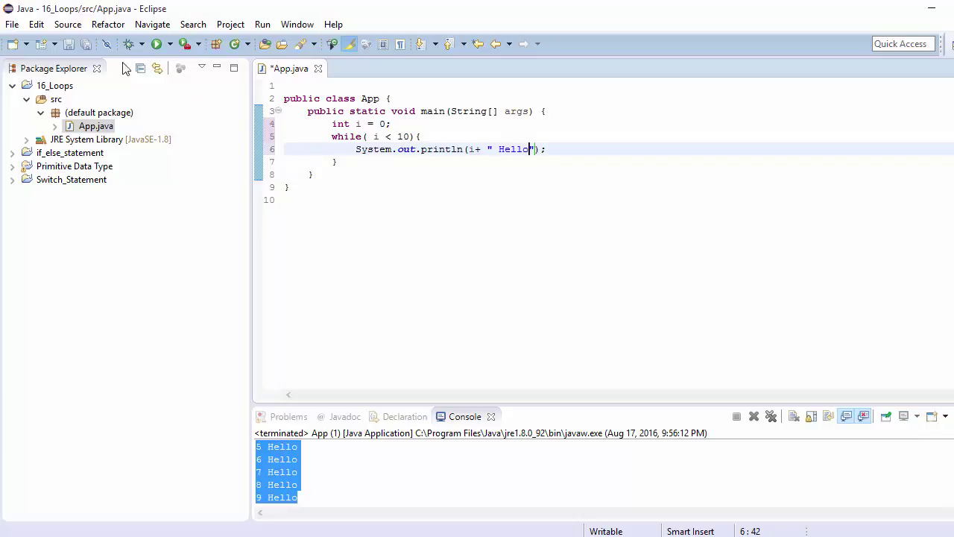
Save App.java with the while loop printing i + " Hello"
{"action": "left_click", "coordinate": [86, 43]}
{"action": "left_click", "coordinate": [553, 151]}
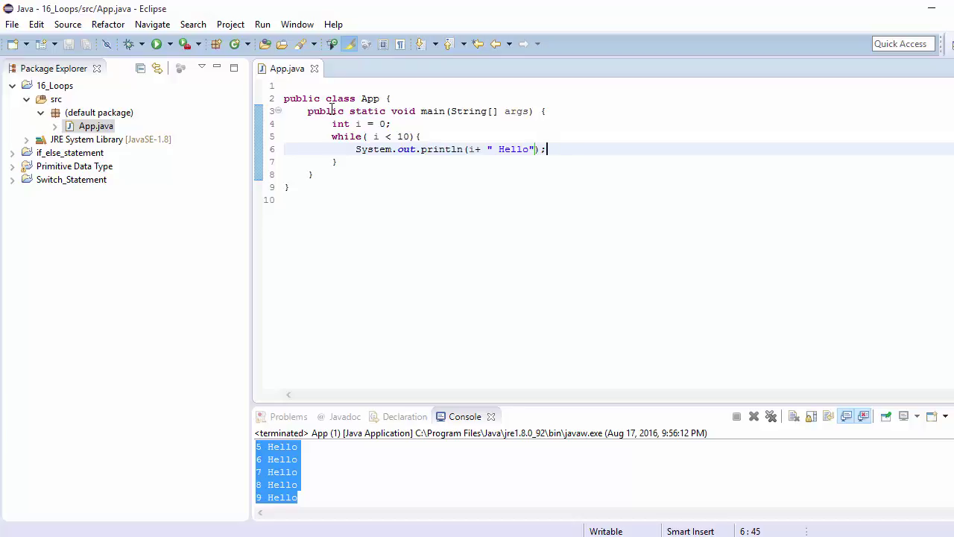
Add an i++; increment line after the print statement in the while loop
{"action": "key", "text": "shift+Return"}
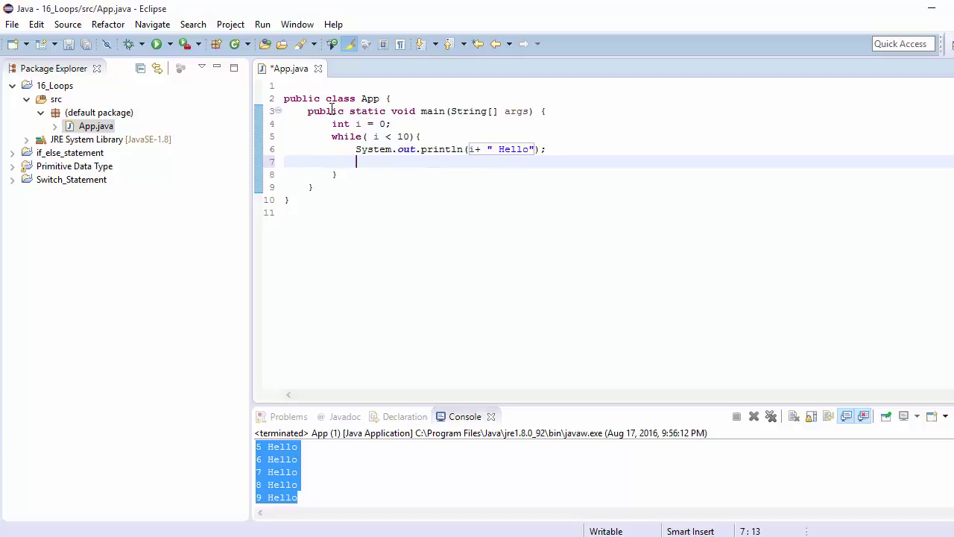
{"action": "type", "text": "i"}
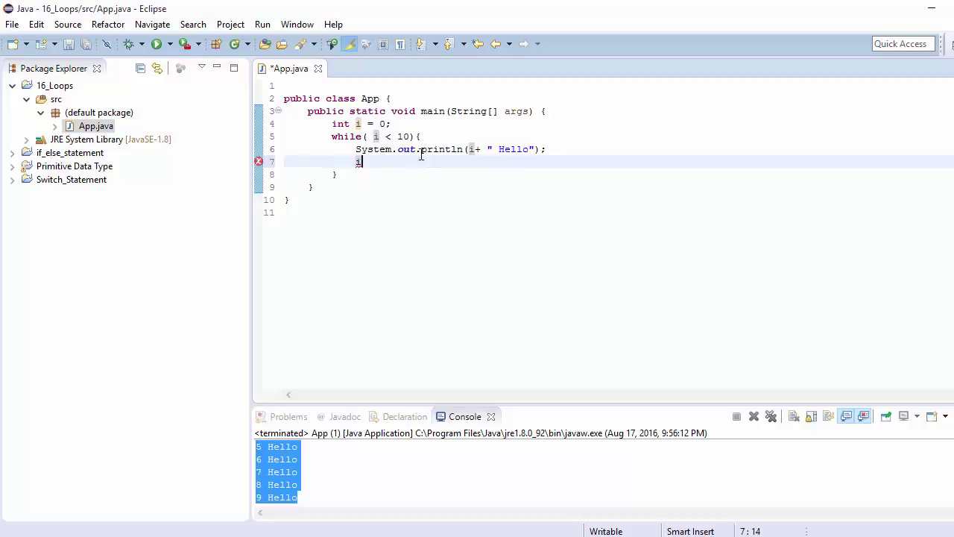
{"action": "left_click_drag", "start_coordinate": [420, 137], "coordinate": [402, 173]}
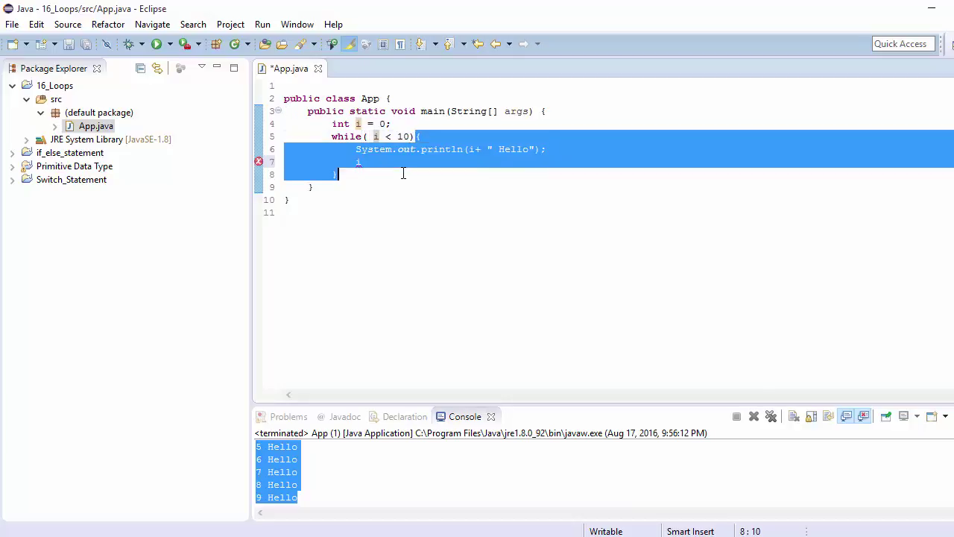
{"action": "left_click", "coordinate": [397, 165]}
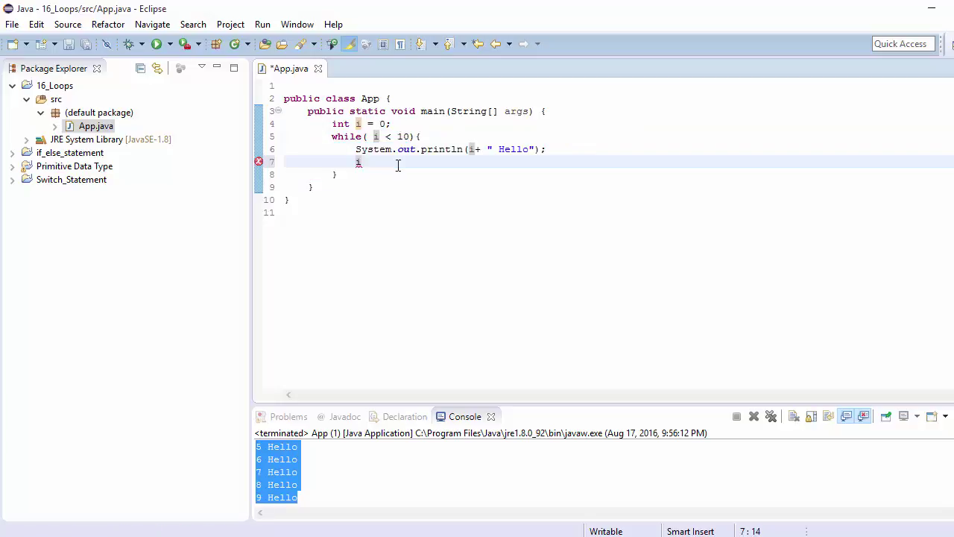
{"action": "type", "text": "++;"}
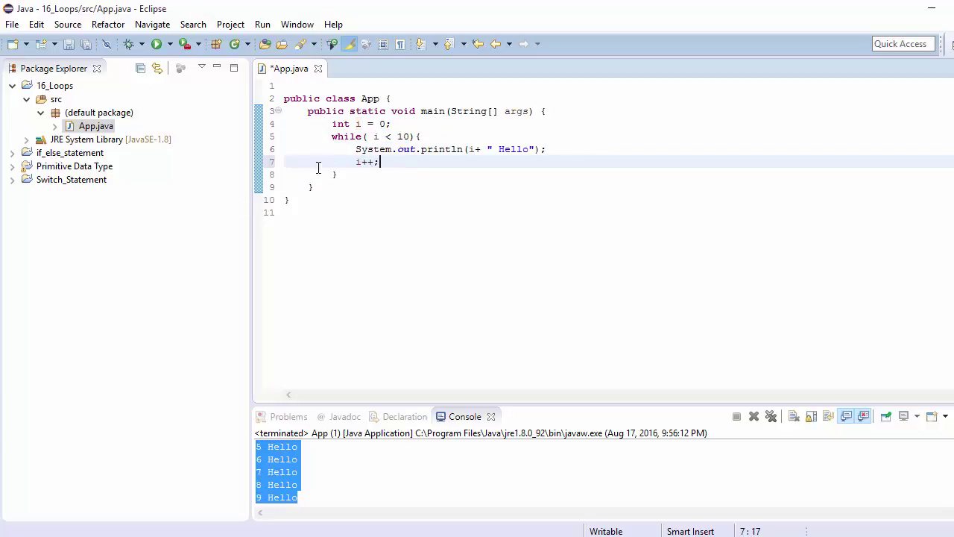
Review the increment, the starting value 0, the i < 10 condition and the loop body
{"action": "left_click_drag", "start_coordinate": [355, 161], "coordinate": [379, 161]}
{"action": "double_click", "coordinate": [386, 124]}
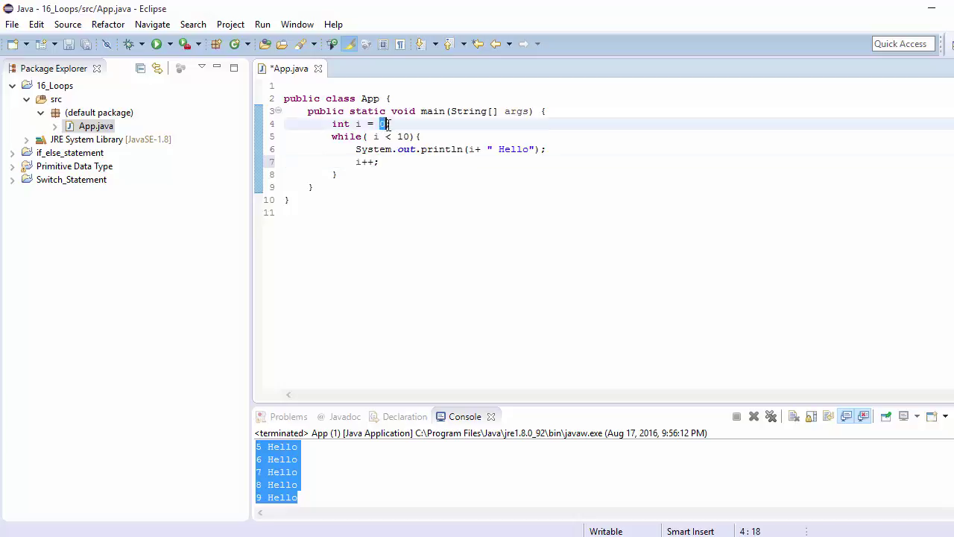
{"action": "left_click_drag", "start_coordinate": [386, 124], "coordinate": [392, 125]}
{"action": "left_click_drag", "start_coordinate": [363, 136], "coordinate": [410, 136]}
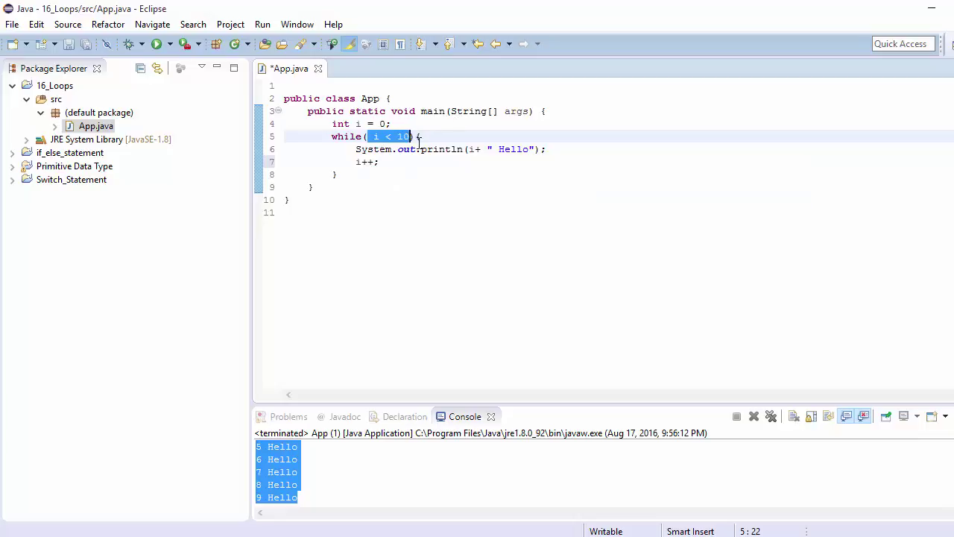
{"action": "left_click", "coordinate": [379, 136]}
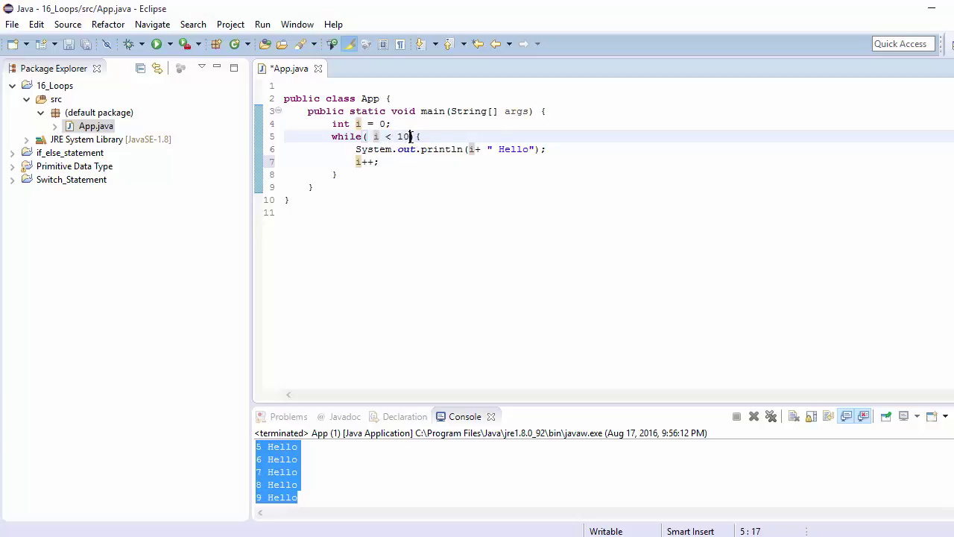
{"action": "left_click_drag", "start_coordinate": [409, 136], "coordinate": [367, 138]}
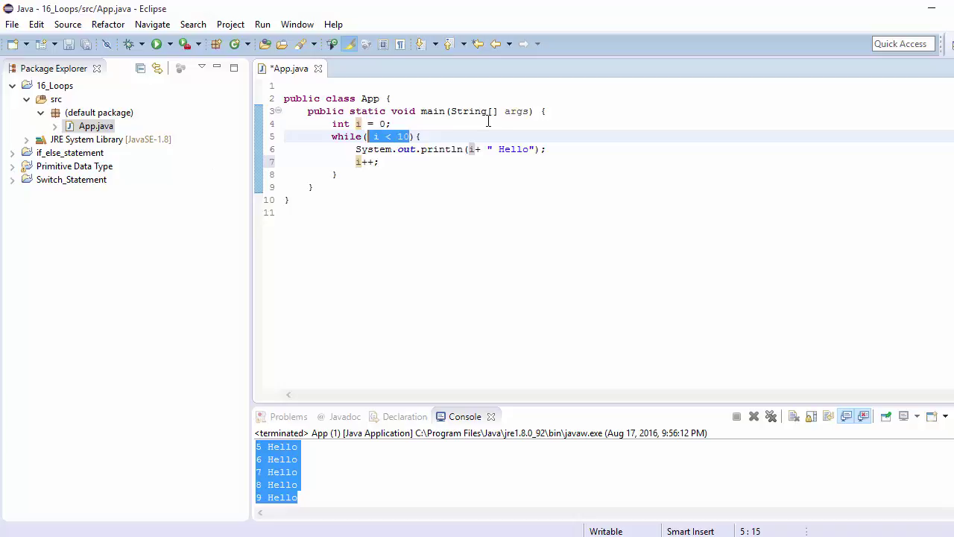
{"action": "left_click_drag", "start_coordinate": [414, 136], "coordinate": [407, 172]}
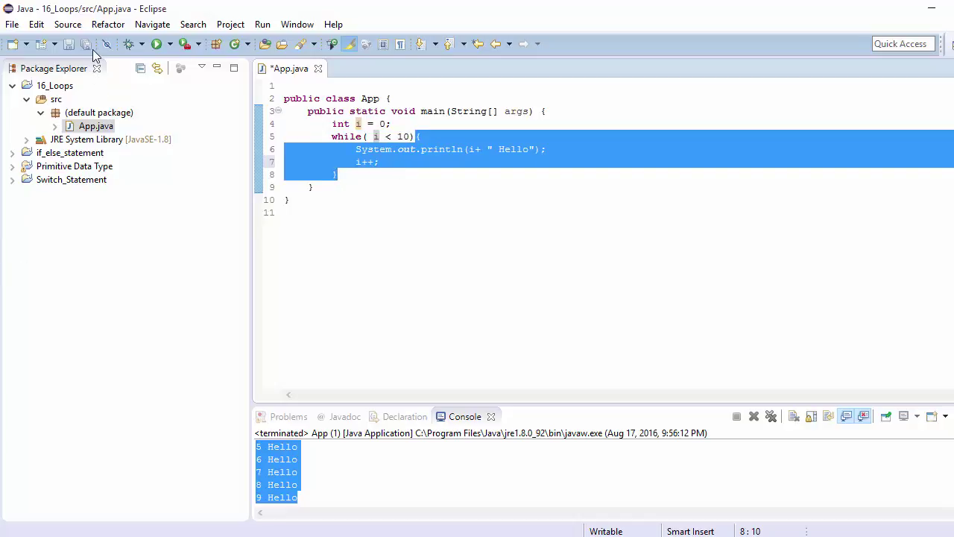
Save and run App.java, printing 0 Hello through 9 Hello in the Console
{"action": "left_click", "coordinate": [86, 43]}
{"action": "left_click", "coordinate": [163, 44]}
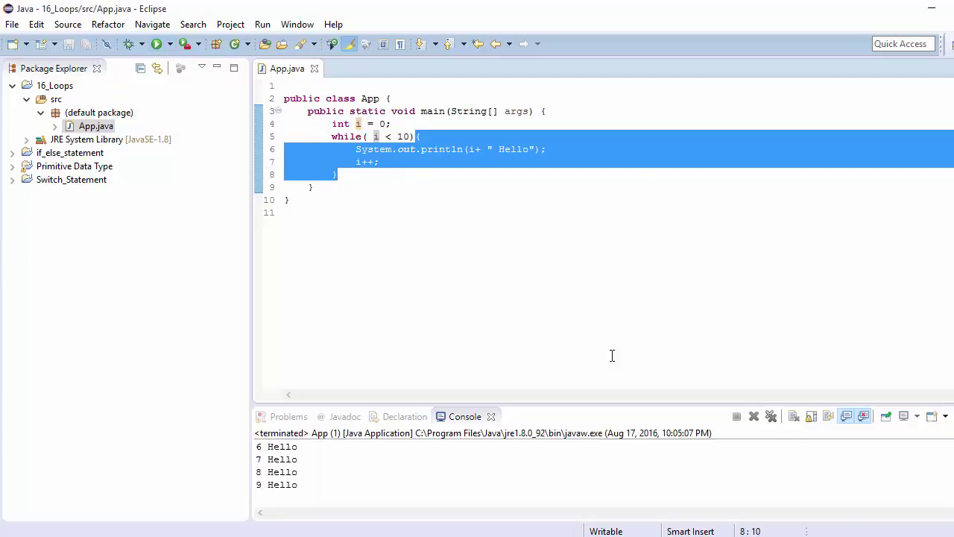
{"action": "scroll", "coordinate": [771, 460], "scroll_direction": "up", "scroll_amount": 1}
{"action": "scroll", "coordinate": [360, 455], "scroll_direction": "up", "scroll_amount": 1}
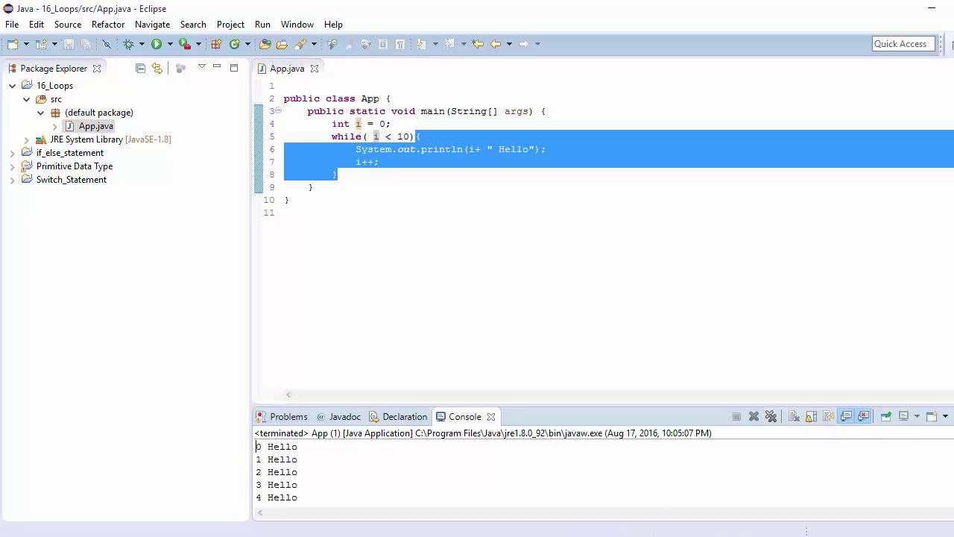
{"action": "left_click_drag", "start_coordinate": [256, 446], "coordinate": [318, 526]}
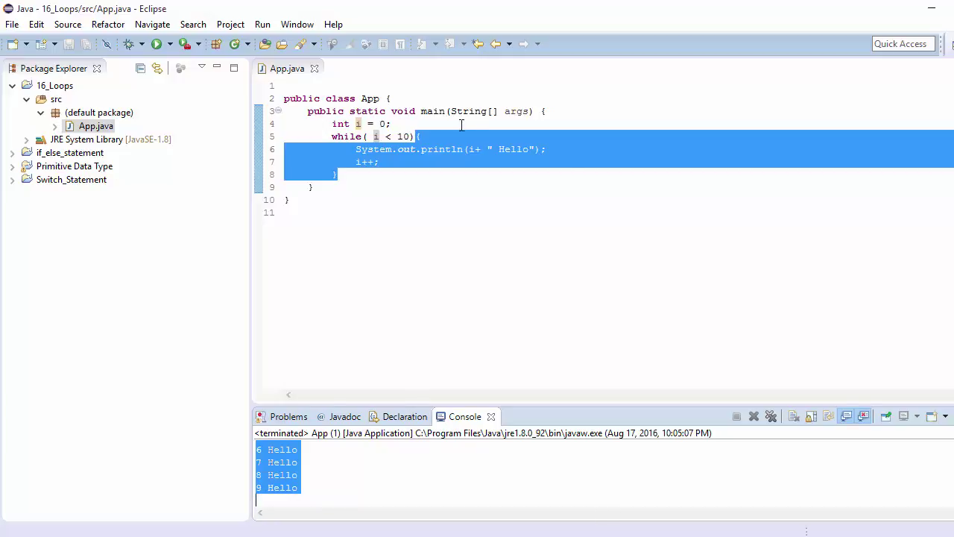
{"action": "left_click", "coordinate": [428, 199]}
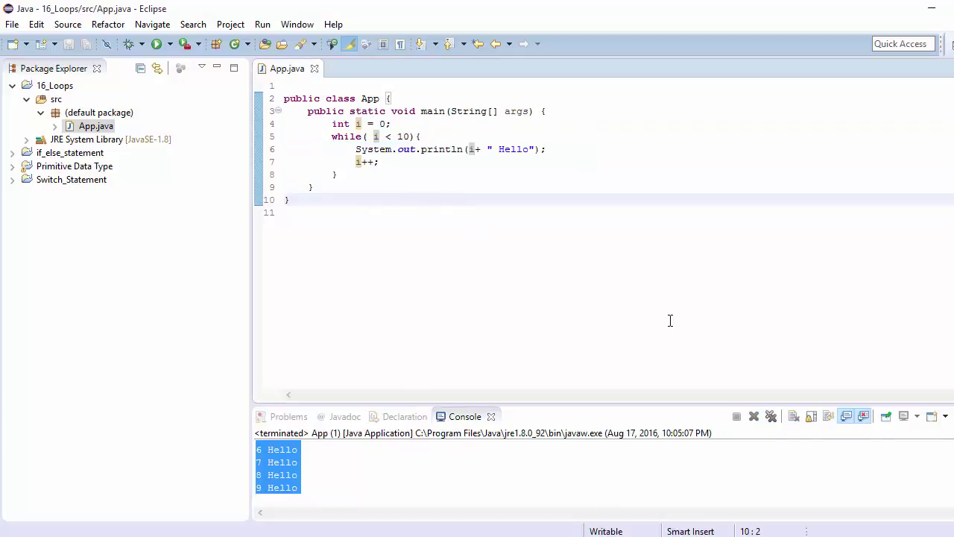
Maximize the Console to view the full output, then restore the normal layout
{"action": "key", "text": "ctrl+m"}
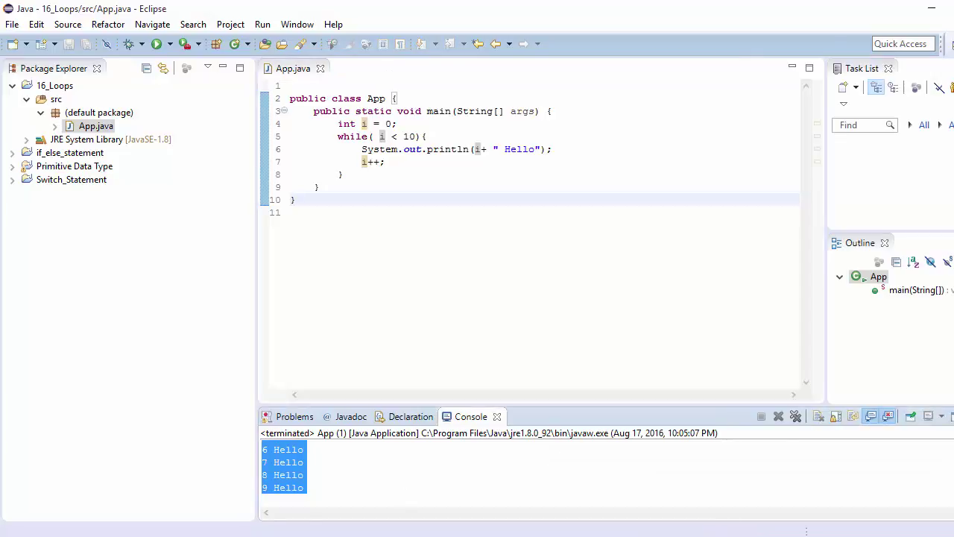
{"action": "key", "text": "ctrl+m"}
{"action": "left_click_drag", "start_coordinate": [126, 211], "coordinate": [32, 93]}
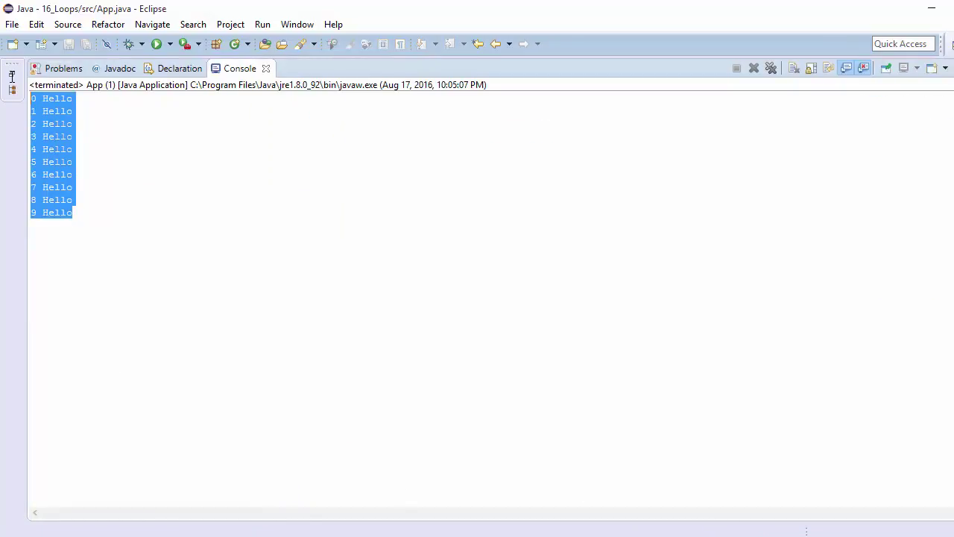
{"action": "left_click", "coordinate": [12, 77]}
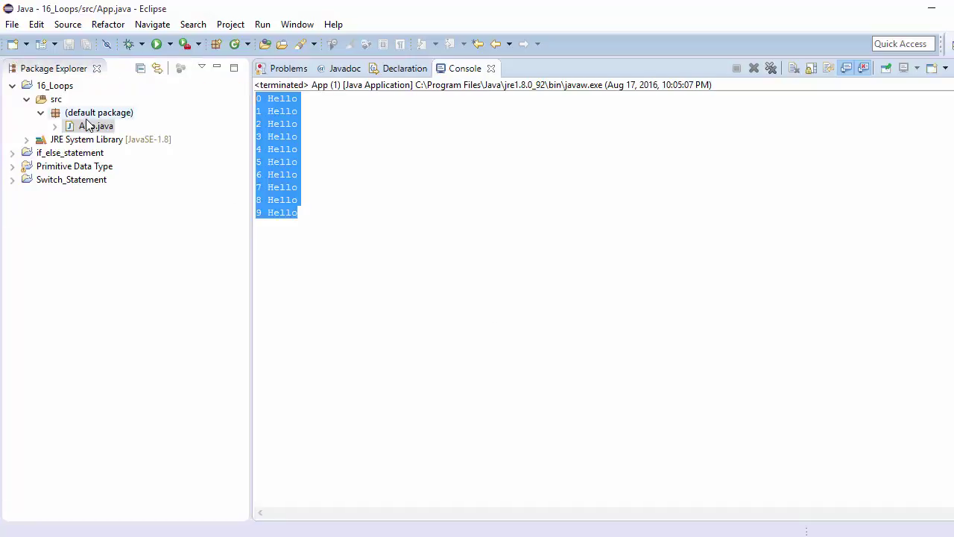
{"action": "double_click", "coordinate": [88, 127]}
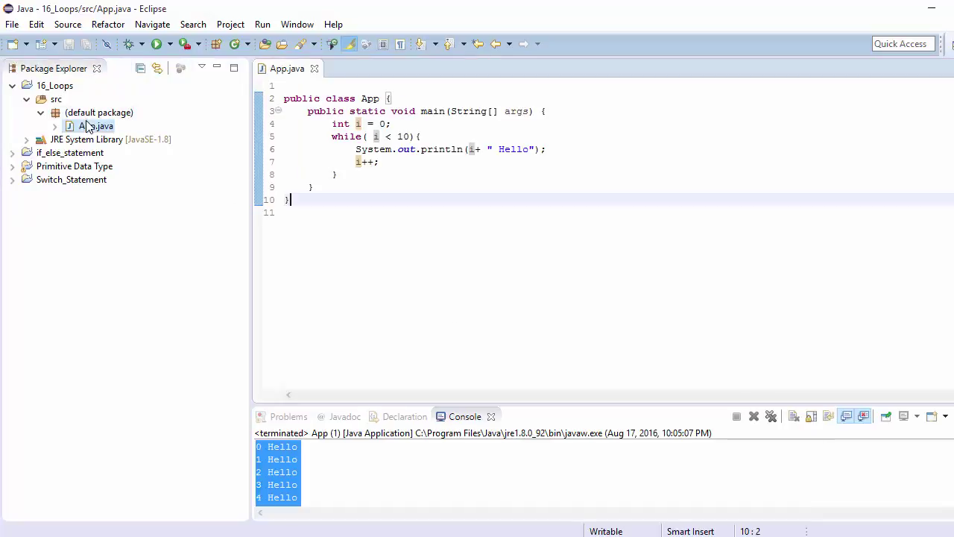
Add an empty do block below int i = 0;
{"action": "left_click", "coordinate": [409, 124]}
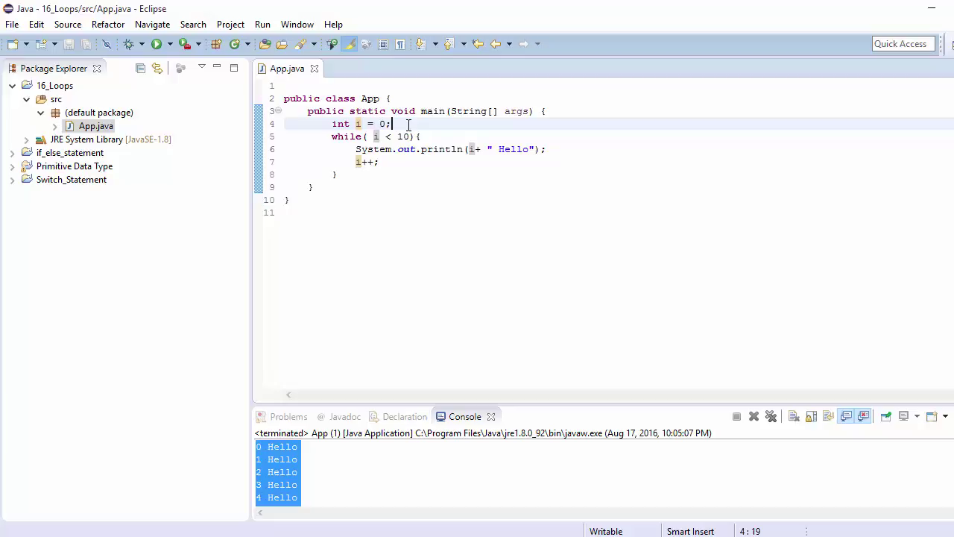
{"action": "key", "text": "Return"}
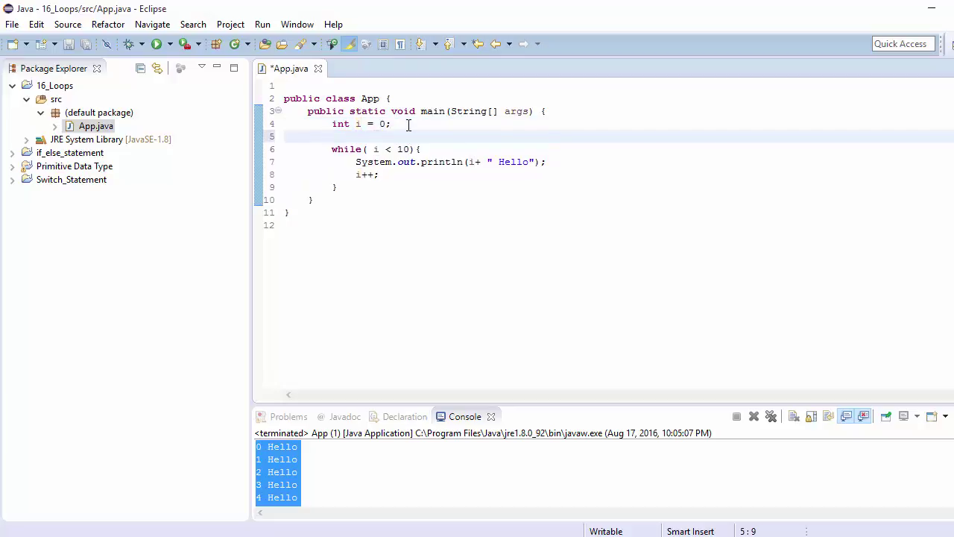
{"action": "type", "text": "do"}
{"action": "key", "text": "BackSpace"}
{"action": "type", "text": "o {"}
{"action": "key", "text": "BackSpace"}
{"action": "type", "text": "{"}
{"action": "key", "text": "Return"}
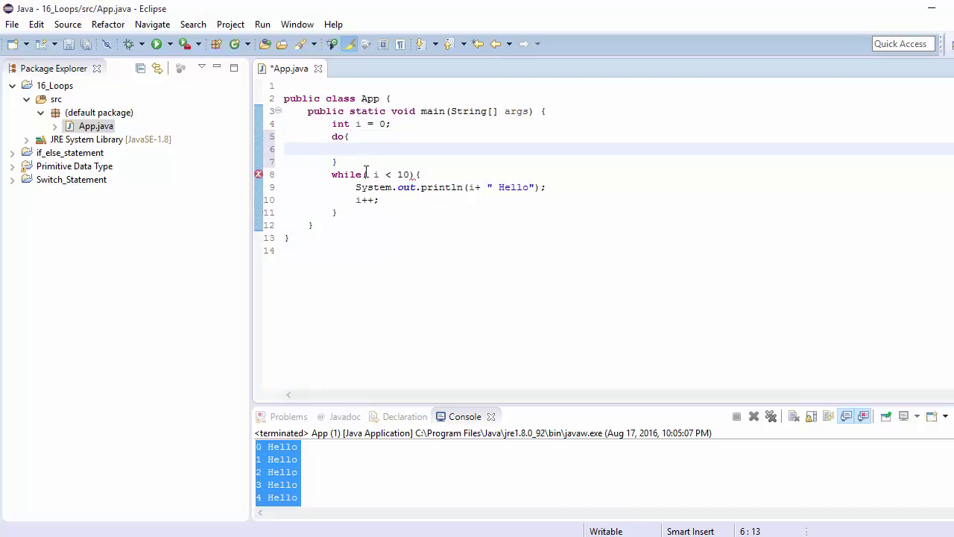
Move the print and i++ lines into the do block and delete the leftover while braces
{"action": "left_click", "coordinate": [356, 188]}
{"action": "left_click_drag", "start_coordinate": [356, 188], "coordinate": [380, 201]}
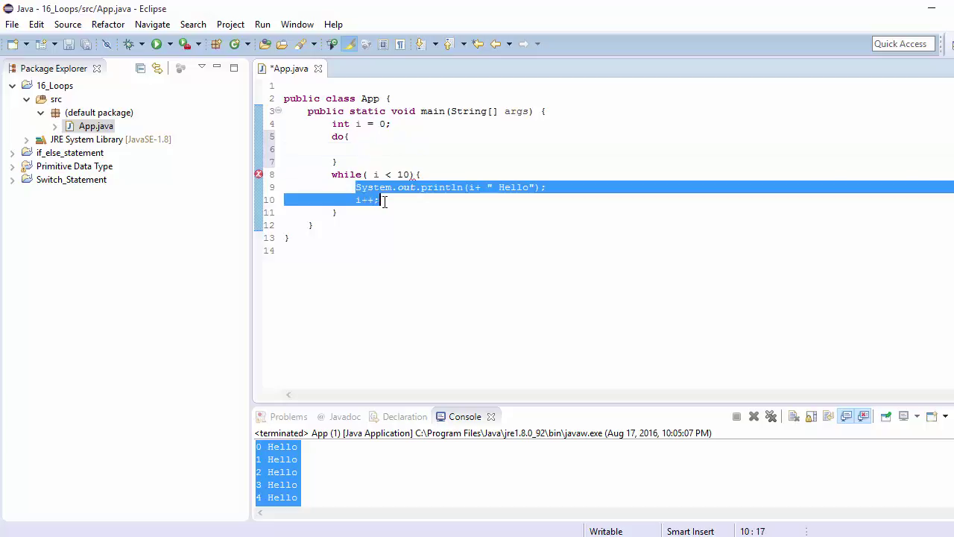
{"action": "key", "text": "ctrl+x"}
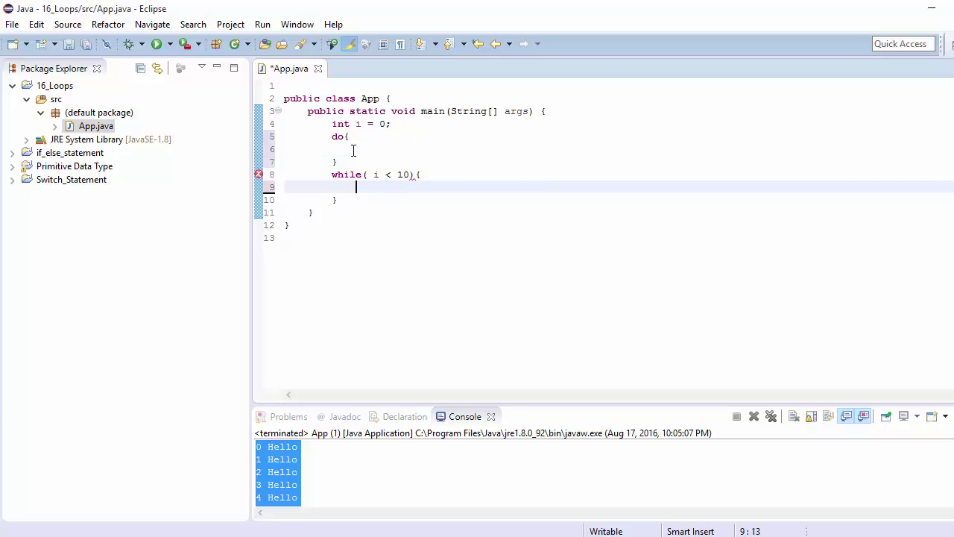
{"action": "left_click", "coordinate": [354, 149]}
{"action": "key", "text": "ctrl+v"}
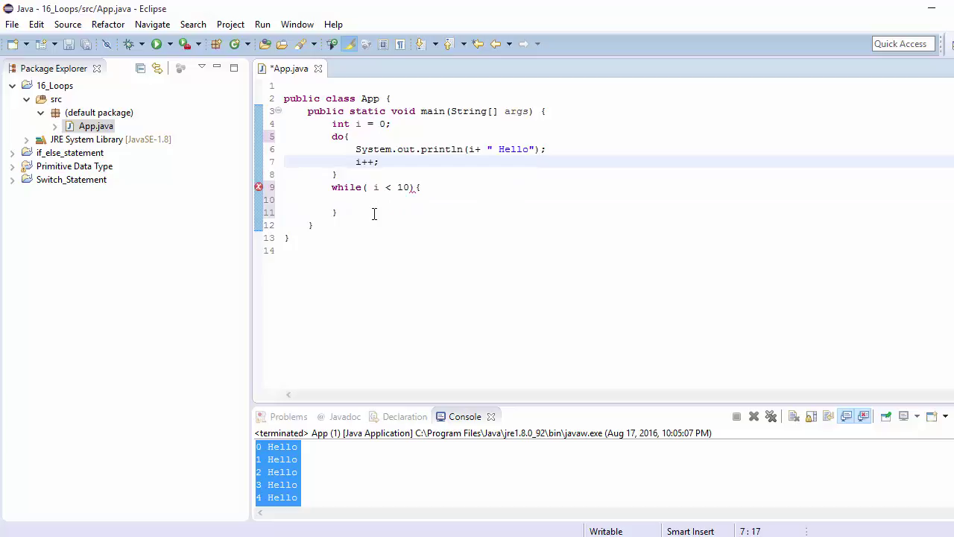
{"action": "left_click", "coordinate": [334, 212]}
{"action": "left_click_drag", "start_coordinate": [337, 212], "coordinate": [418, 188]}
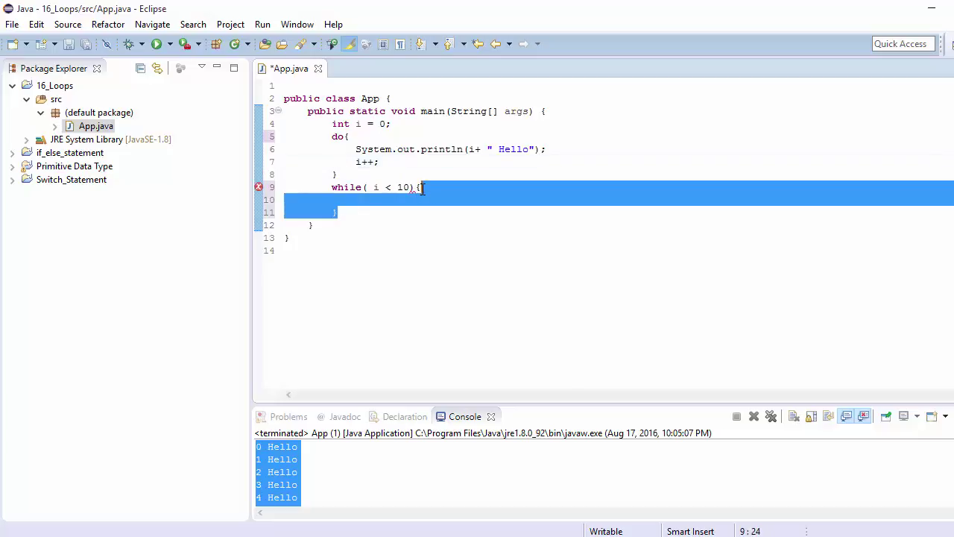
{"action": "key", "text": "Delete"}
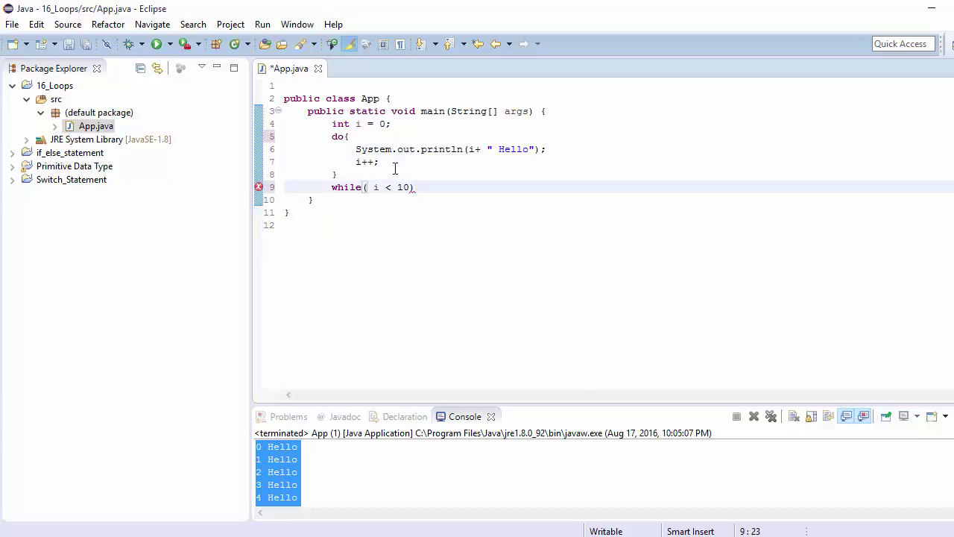
{"action": "type", "text": ";"}
Format the do-while code with Ctrl+Shift+F and check the do block
{"action": "key", "text": "ctrl+shift+f"}
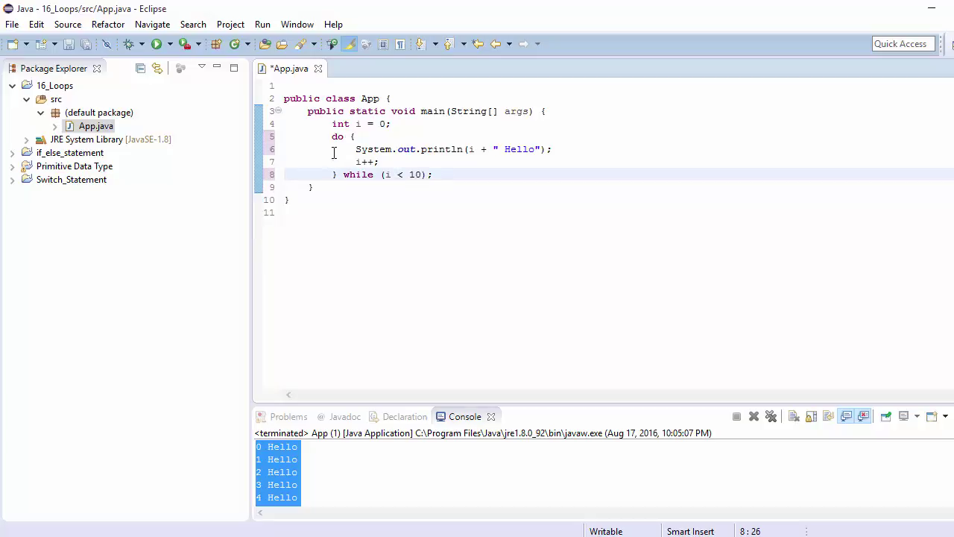
{"action": "left_click", "coordinate": [332, 136]}
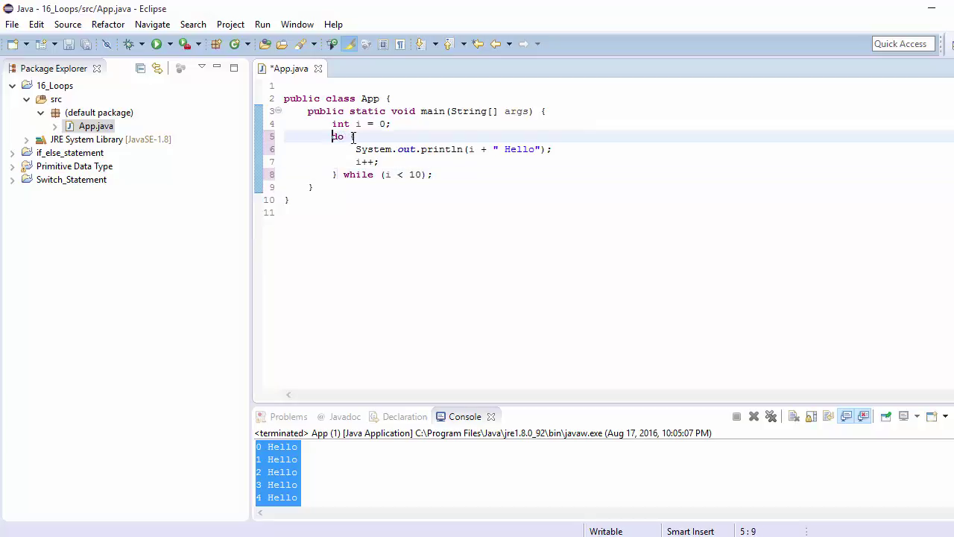
{"action": "left_click_drag", "start_coordinate": [351, 136], "coordinate": [344, 174]}
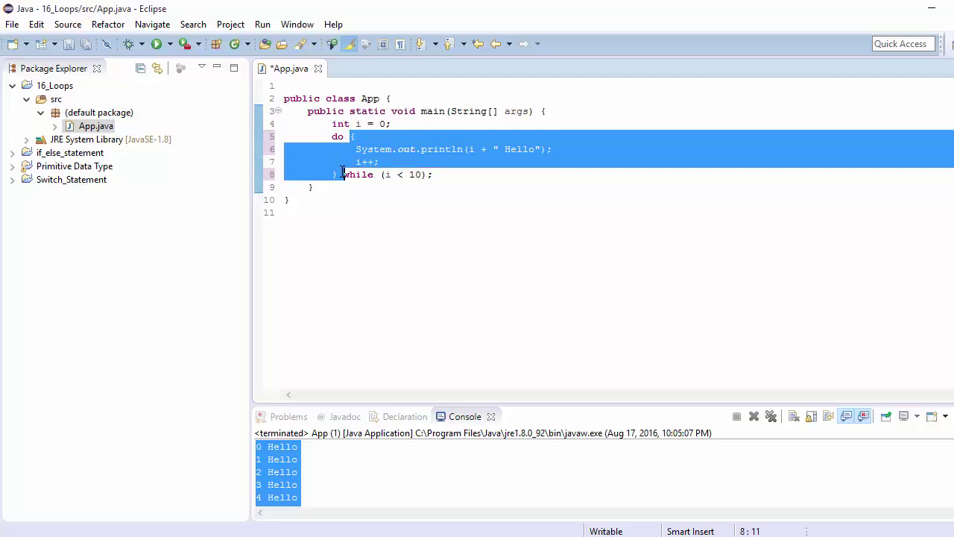
{"action": "left_click", "coordinate": [392, 173]}
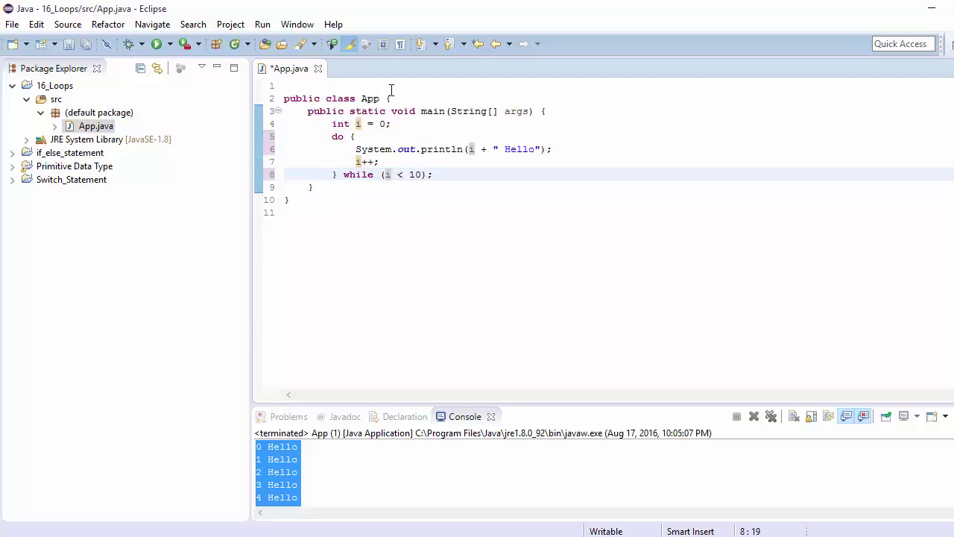
Save and run App.java, showing the numbered Hello lines in the Console
{"action": "left_click", "coordinate": [86, 44]}
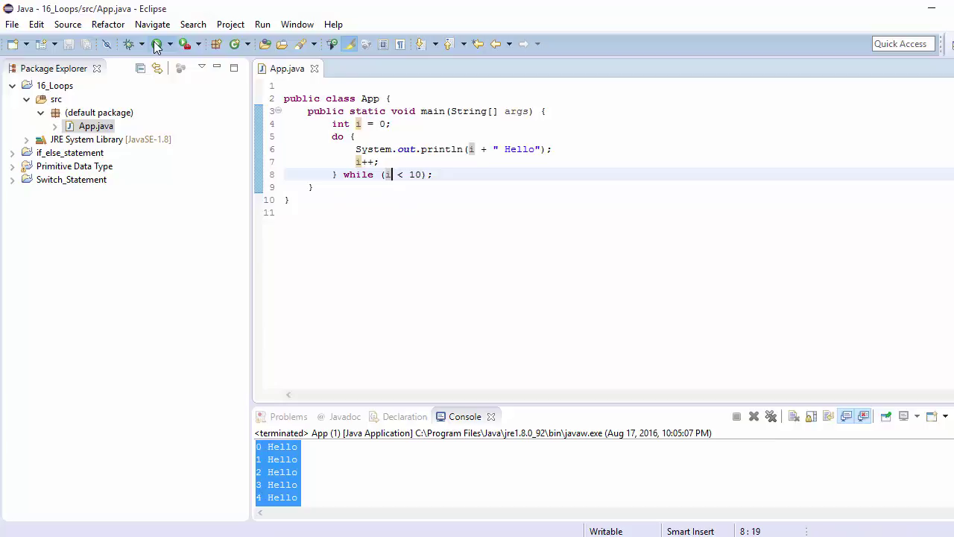
{"action": "left_click", "coordinate": [156, 45]}
{"action": "left_click_drag", "start_coordinate": [313, 488], "coordinate": [254, 426]}
Insert blank lines below the int i = 0; declaration
{"action": "left_click", "coordinate": [384, 123]}
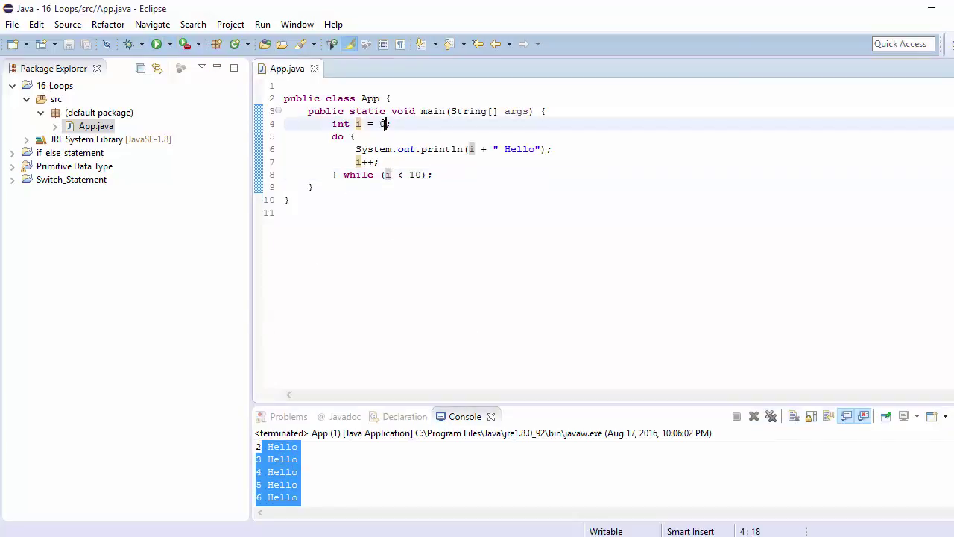
{"action": "left_click_drag", "start_coordinate": [331, 123], "coordinate": [395, 126]}
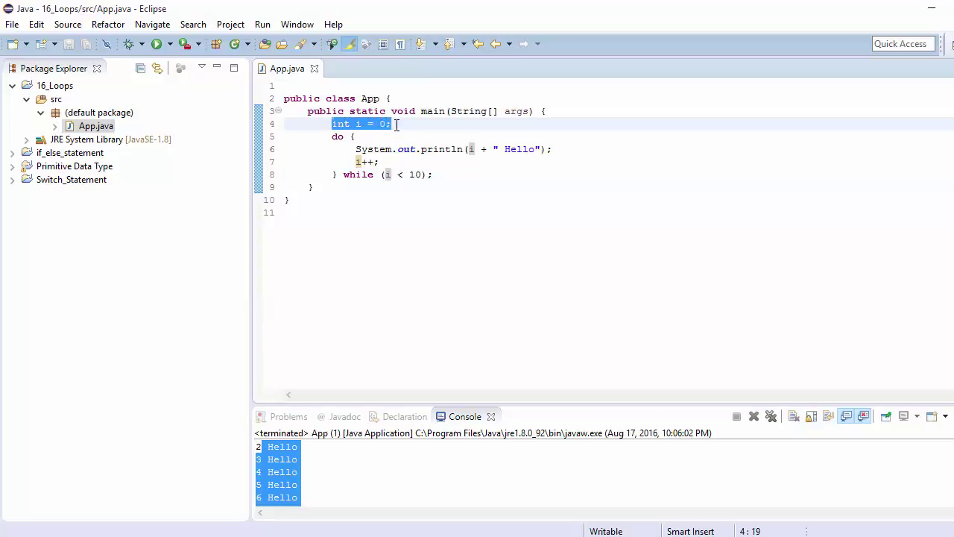
{"action": "left_click", "coordinate": [396, 124]}
{"action": "key", "text": "Return"}
{"action": "key", "text": "Return"}
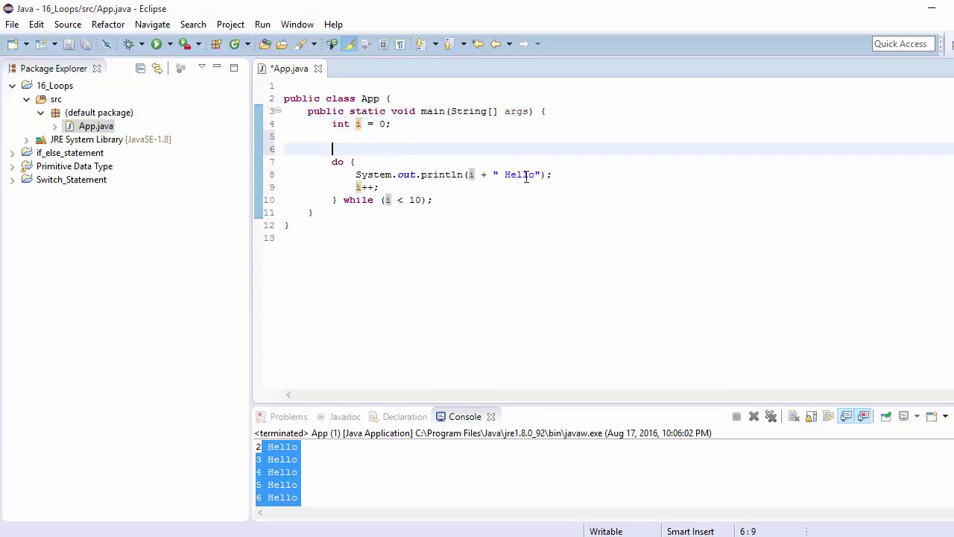
Inspect the do block body, the i++ increment and the while (i < 10) line
{"action": "left_click", "coordinate": [332, 162]}
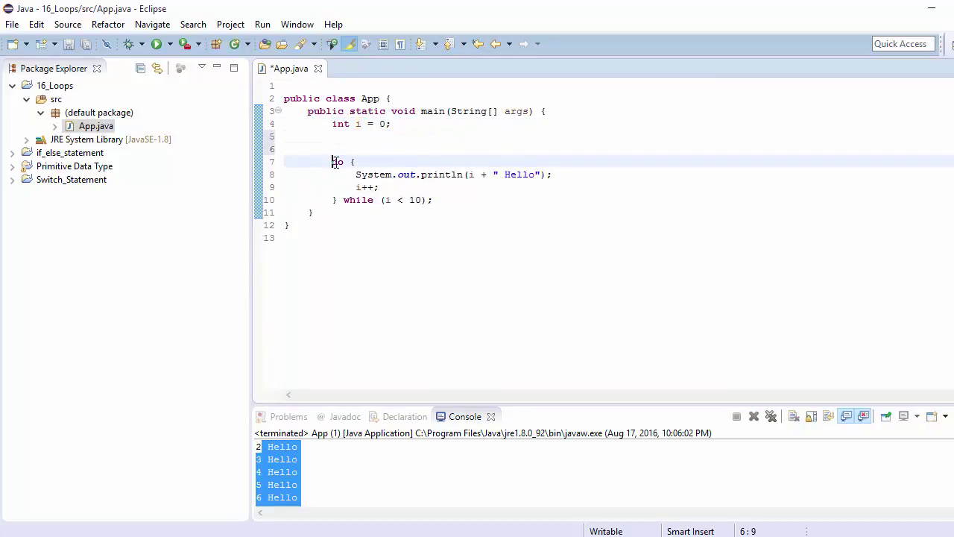
{"action": "left_click_drag", "start_coordinate": [351, 162], "coordinate": [340, 199]}
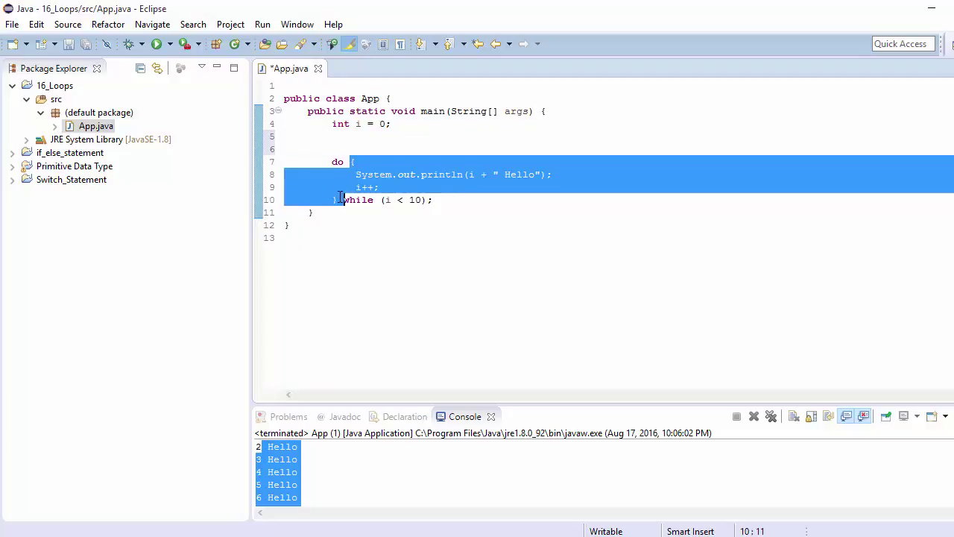
{"action": "left_click", "coordinate": [356, 174]}
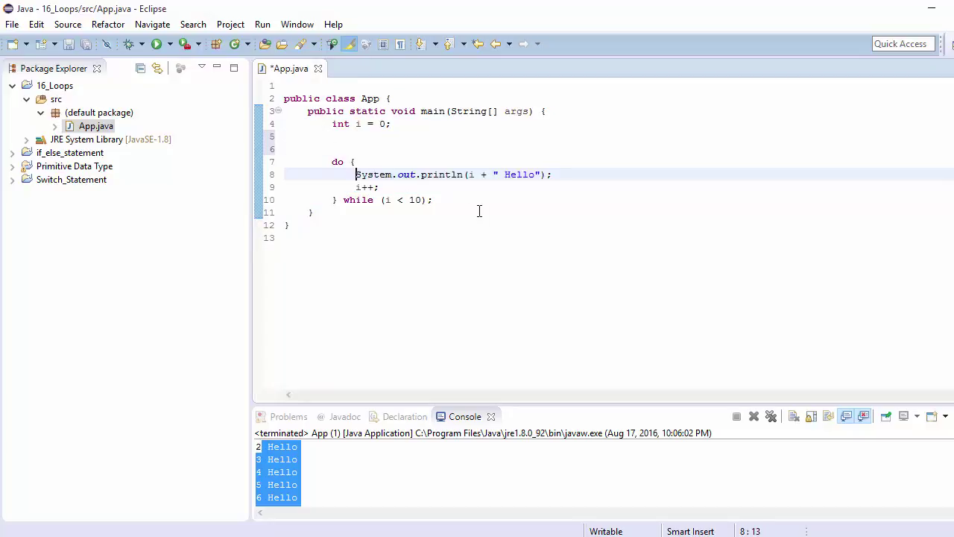
{"action": "left_click", "coordinate": [355, 187]}
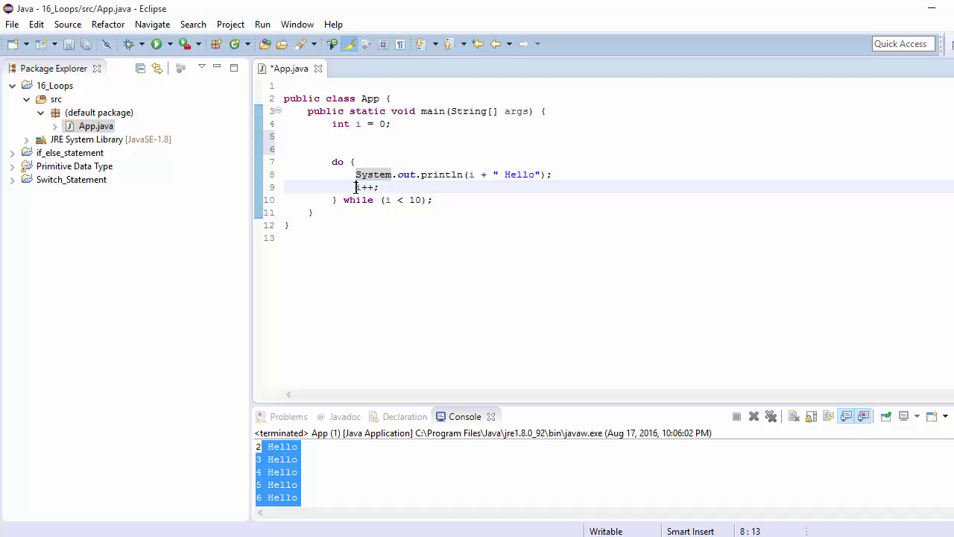
{"action": "left_click_drag", "start_coordinate": [355, 187], "coordinate": [380, 187]}
{"action": "left_click_drag", "start_coordinate": [339, 199], "coordinate": [434, 200]}
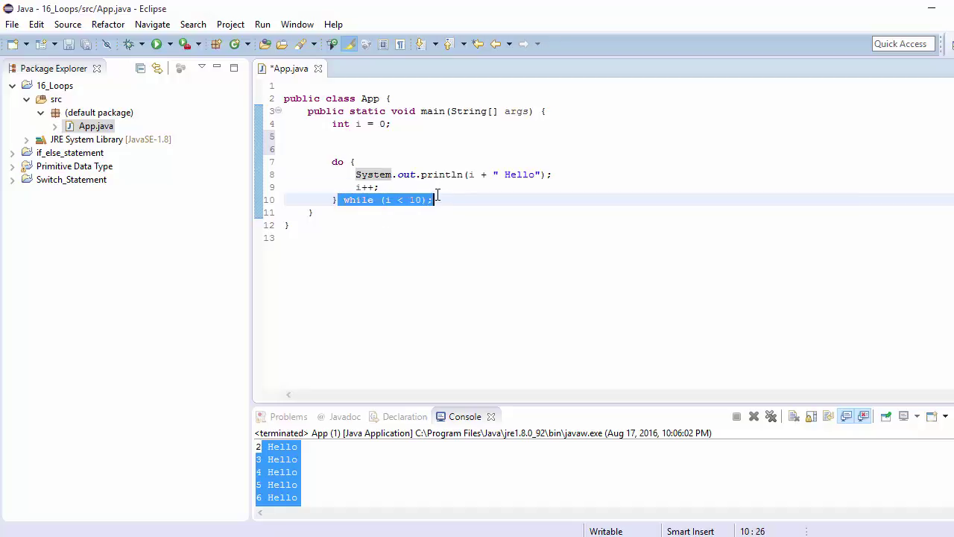
Set the initial value to 10, then save and run, printing 10 Hello
{"action": "left_click", "coordinate": [380, 124]}
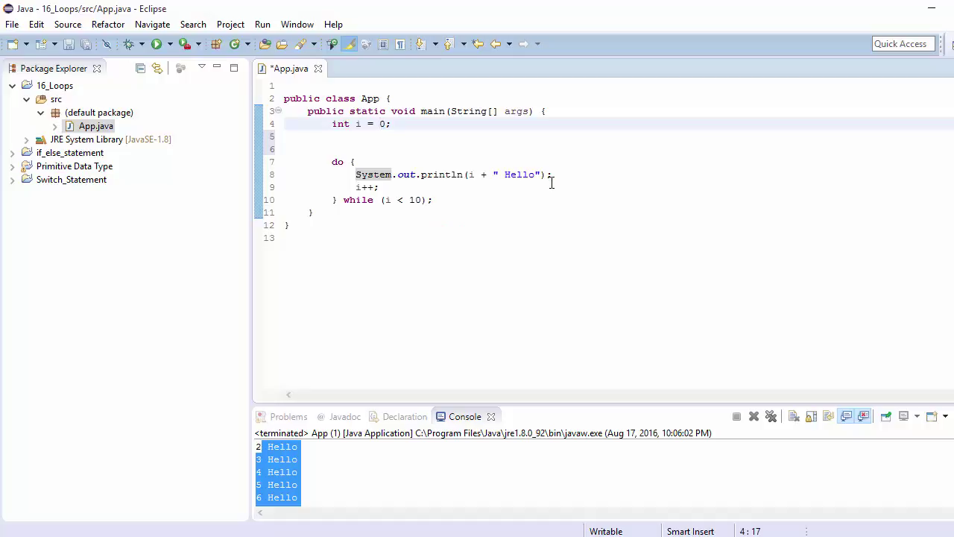
{"action": "type", "text": "1"}
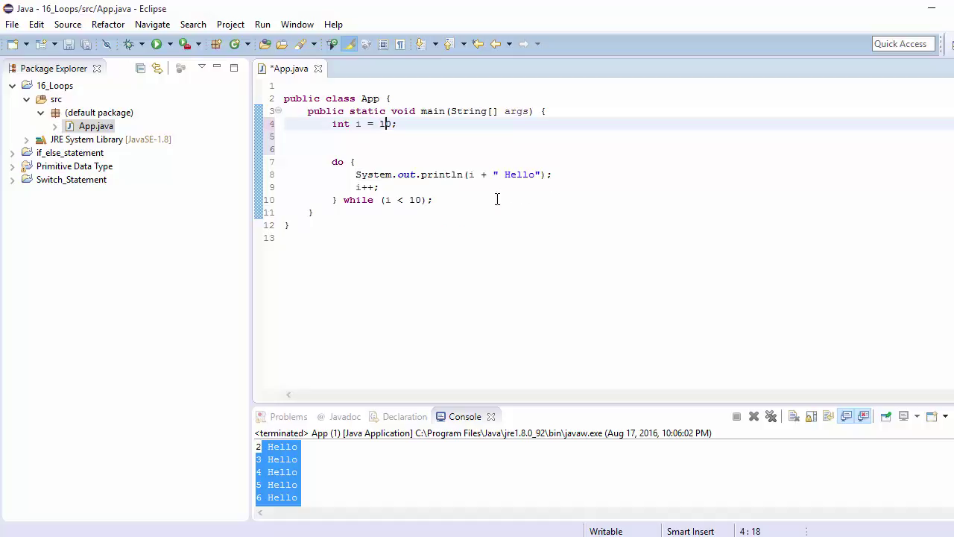
{"action": "left_click_drag", "start_coordinate": [379, 124], "coordinate": [398, 125]}
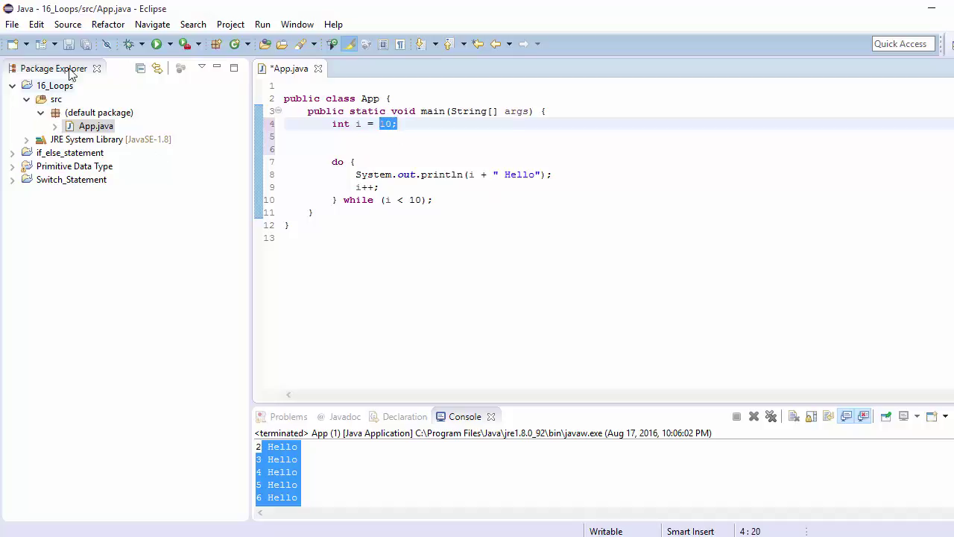
{"action": "left_click", "coordinate": [84, 45]}
{"action": "left_click", "coordinate": [157, 45]}
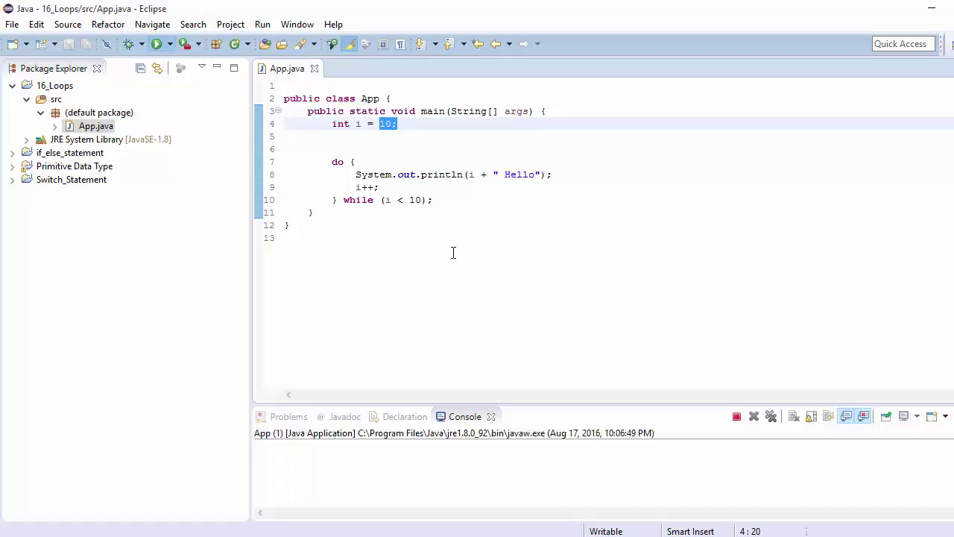
{"action": "left_click_drag", "start_coordinate": [335, 447], "coordinate": [199, 448]}
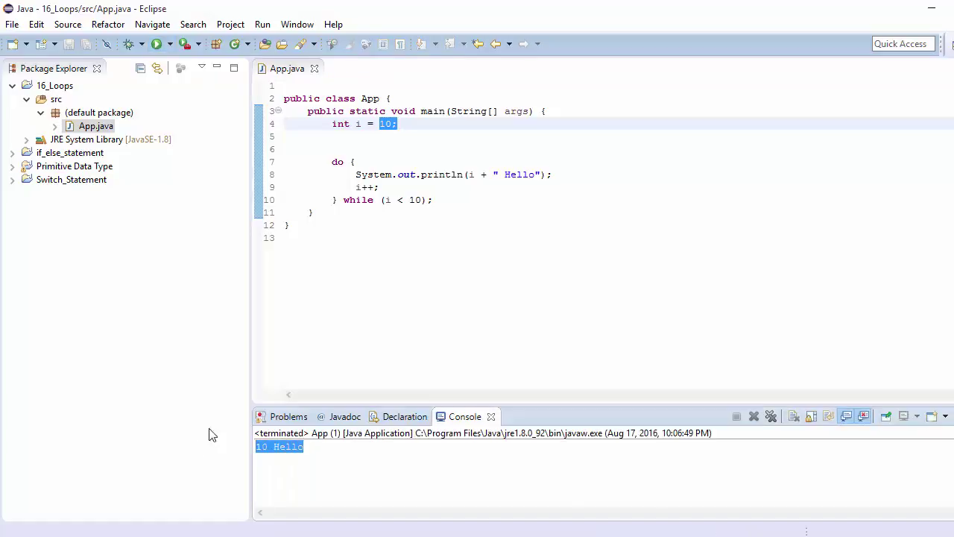
Change the initial value to 199, save, and rerun so the Console prints 199 Hello
{"action": "left_click", "coordinate": [391, 124]}
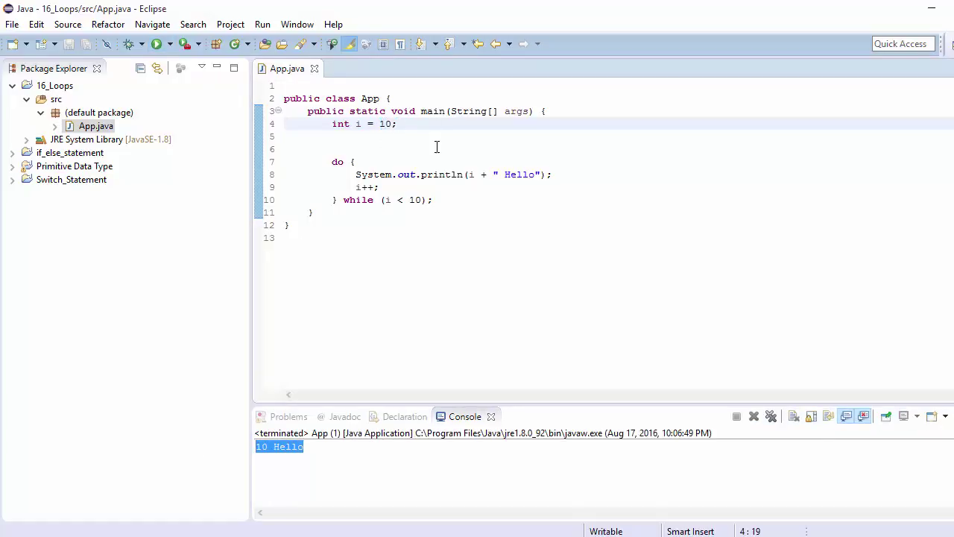
{"action": "key", "text": "BackSpace"}
{"action": "type", "text": "99"}
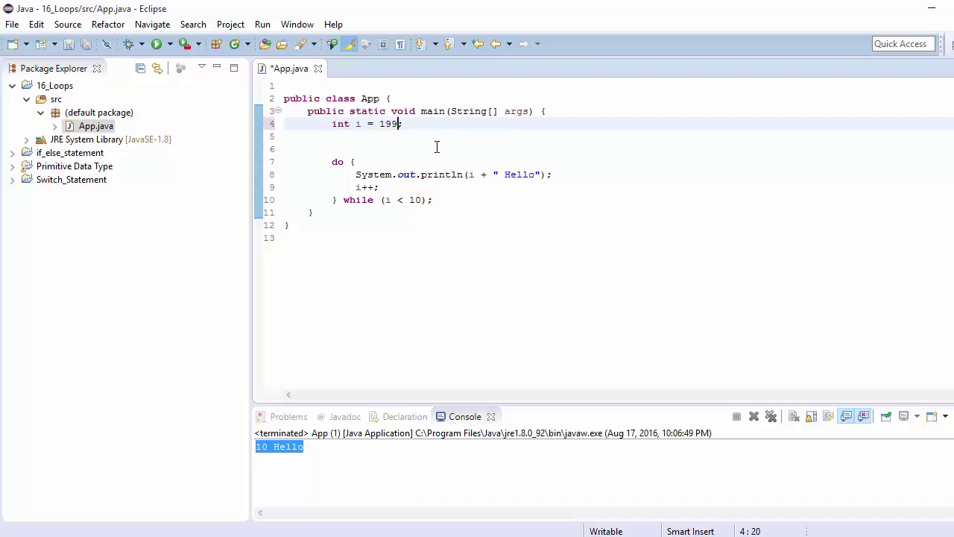
{"action": "key", "text": "ctrl+s"}
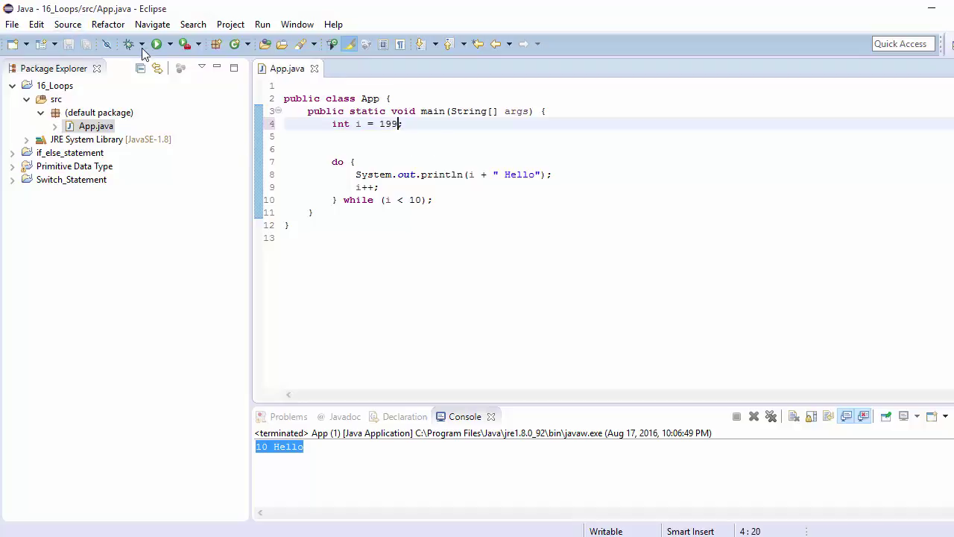
{"action": "left_click", "coordinate": [157, 44]}
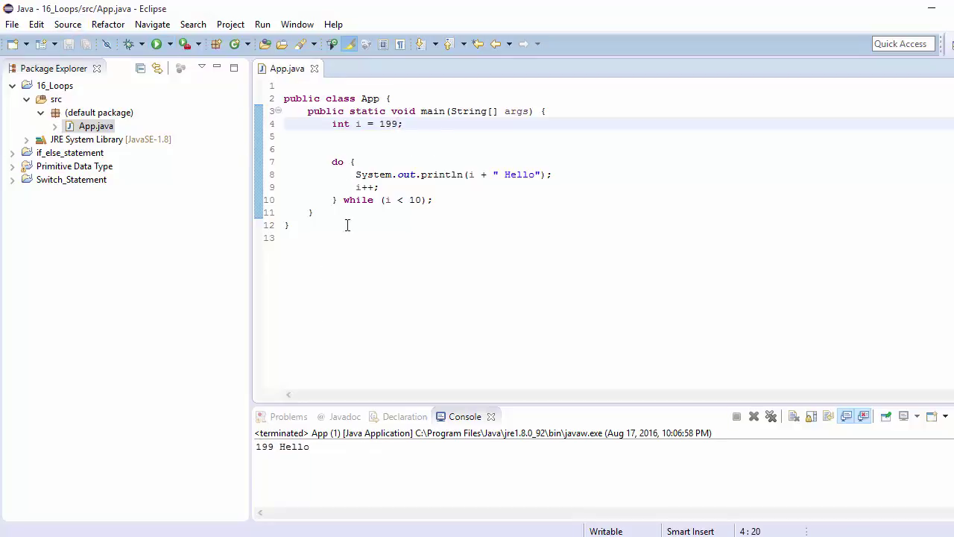
Highlight the do keyword, the while condition, the initial value 199 and the limit 10
{"action": "left_click", "coordinate": [350, 164]}
{"action": "mouse_move", "coordinate": [347, 178]}
{"action": "left_mouse_down"}
{"action": "mouse_move", "coordinate": [341, 199]}
{"action": "mouse_move", "coordinate": [435, 202]}
{"action": "left_mouse_up"}
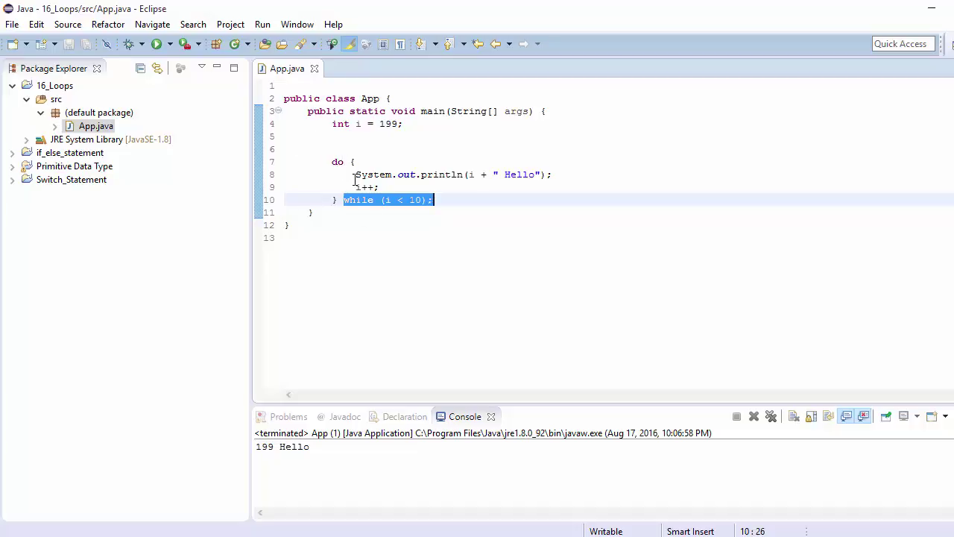
{"action": "double_click", "coordinate": [380, 126]}
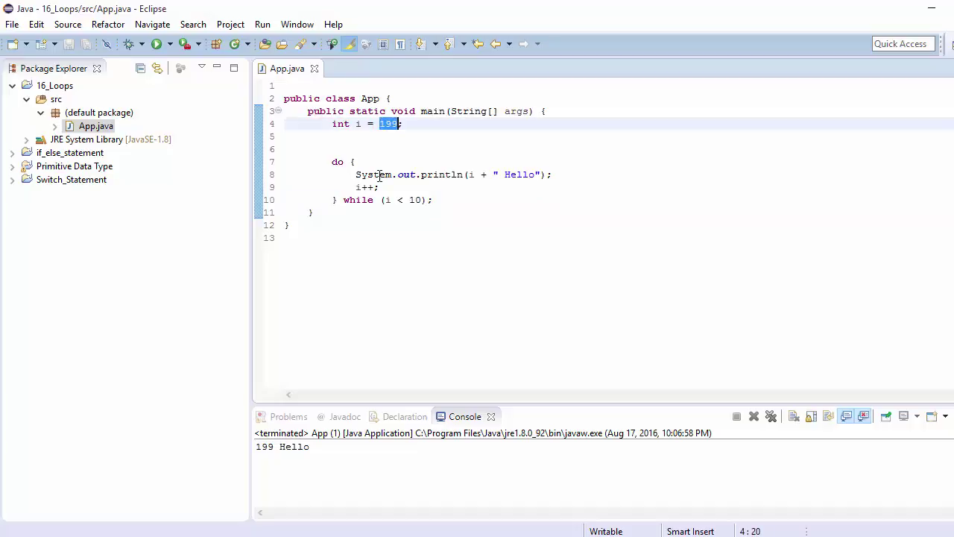
{"action": "double_click", "coordinate": [414, 199]}
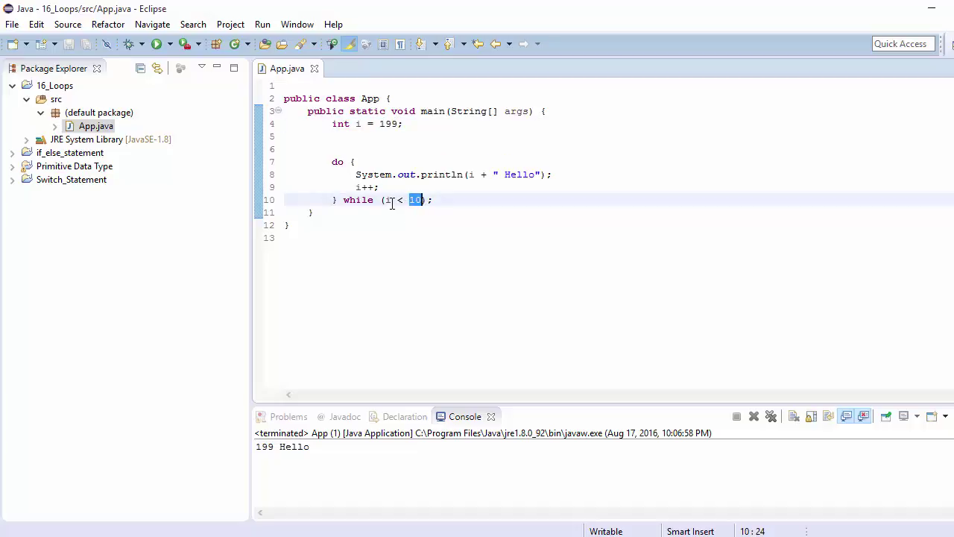
{"action": "left_click", "coordinate": [386, 199]}
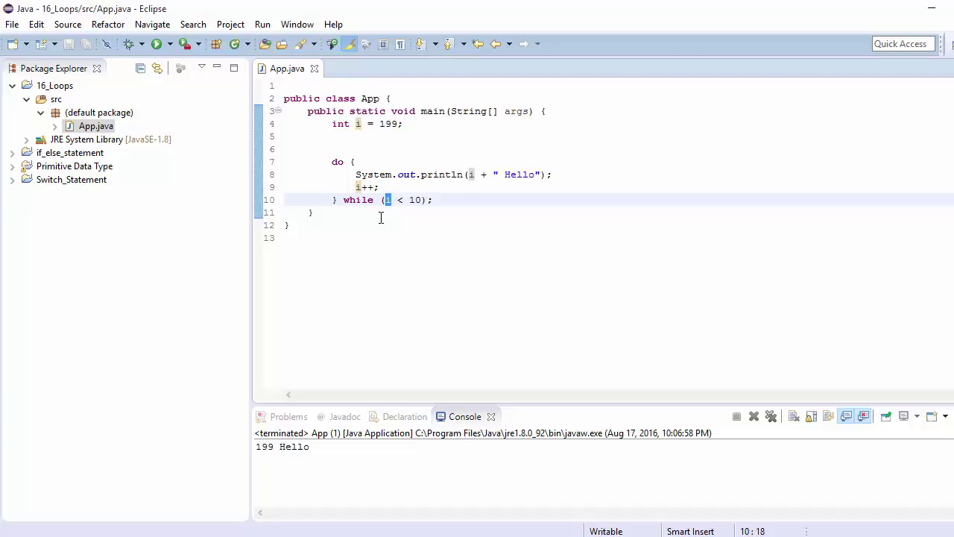
Rerun App.java and highlight the 199 Hello output, the while condition and int i = 199
{"action": "left_click", "coordinate": [156, 44]}
{"action": "left_click_drag", "start_coordinate": [319, 446], "coordinate": [235, 396]}
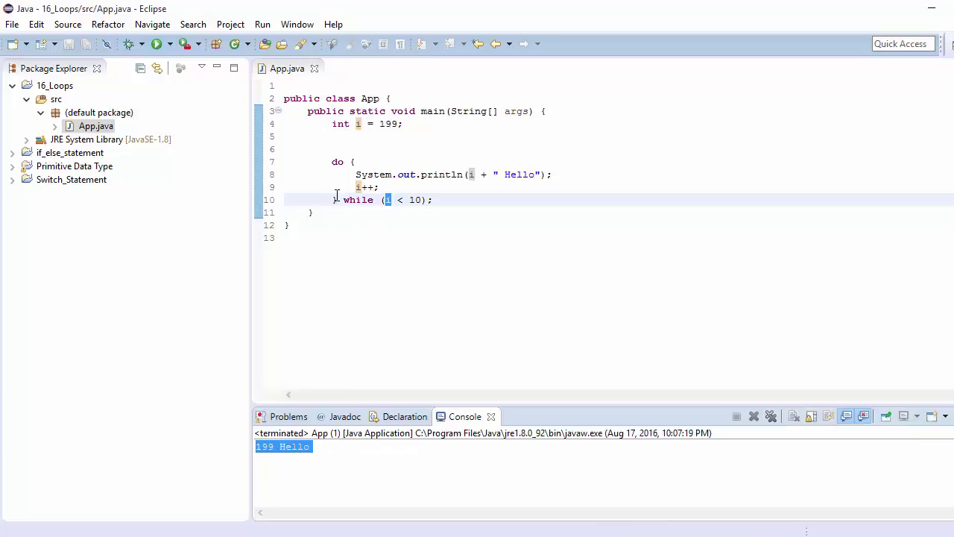
{"action": "left_click_drag", "start_coordinate": [342, 200], "coordinate": [436, 203]}
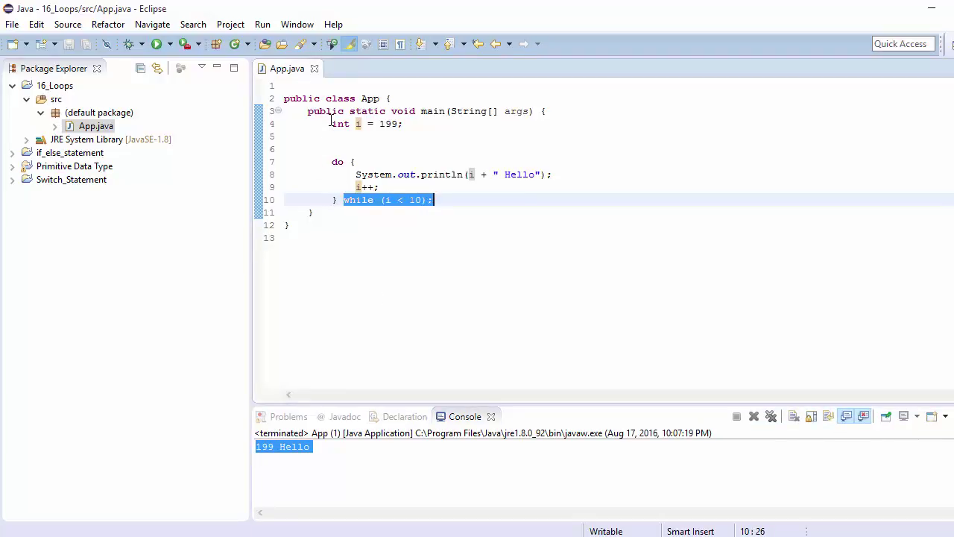
{"action": "left_click_drag", "start_coordinate": [331, 123], "coordinate": [409, 126]}
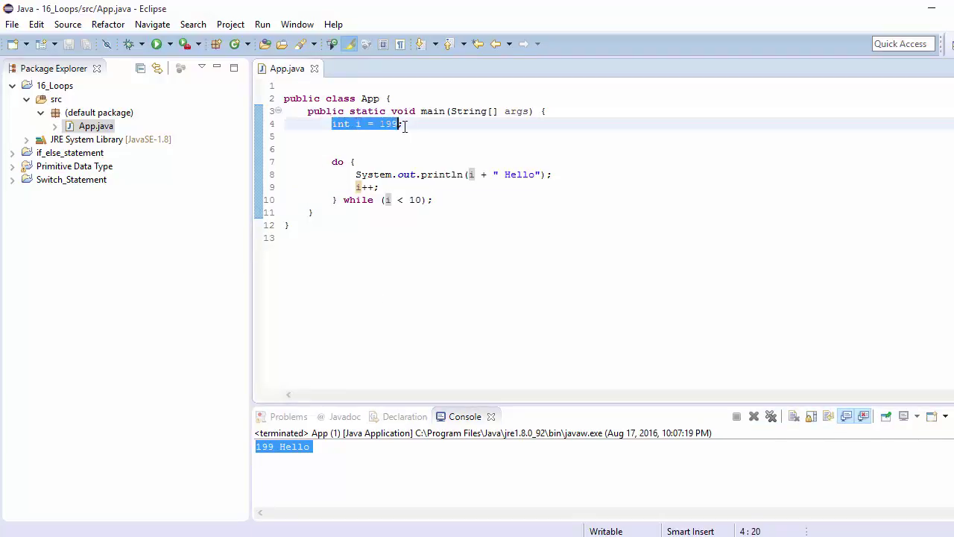
{"action": "left_click", "coordinate": [359, 124]}
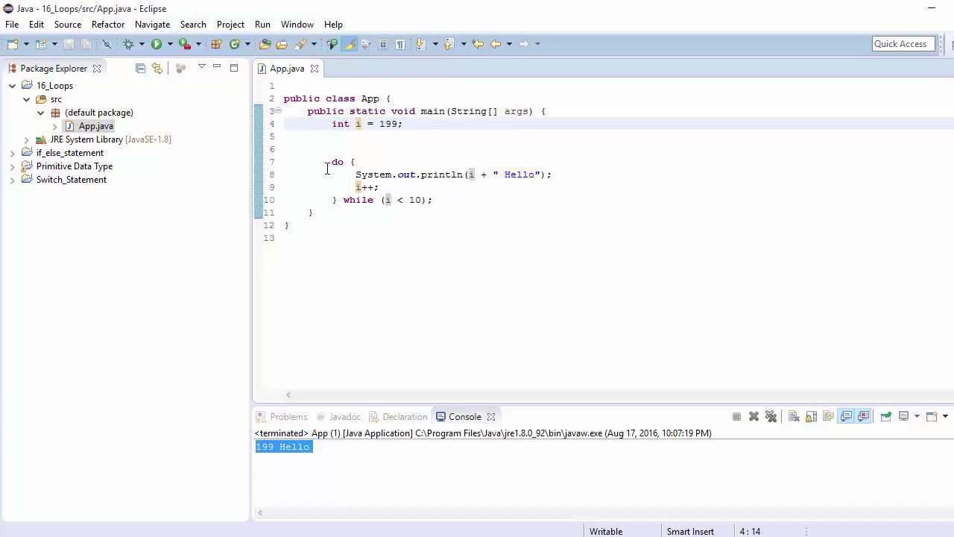
Highlight the do block, println and i++, then add a blank line after the while condition
{"action": "mouse_move", "coordinate": [331, 162]}
{"action": "left_mouse_down"}
{"action": "mouse_move", "coordinate": [351, 162]}
{"action": "mouse_move", "coordinate": [339, 194]}
{"action": "left_mouse_up"}
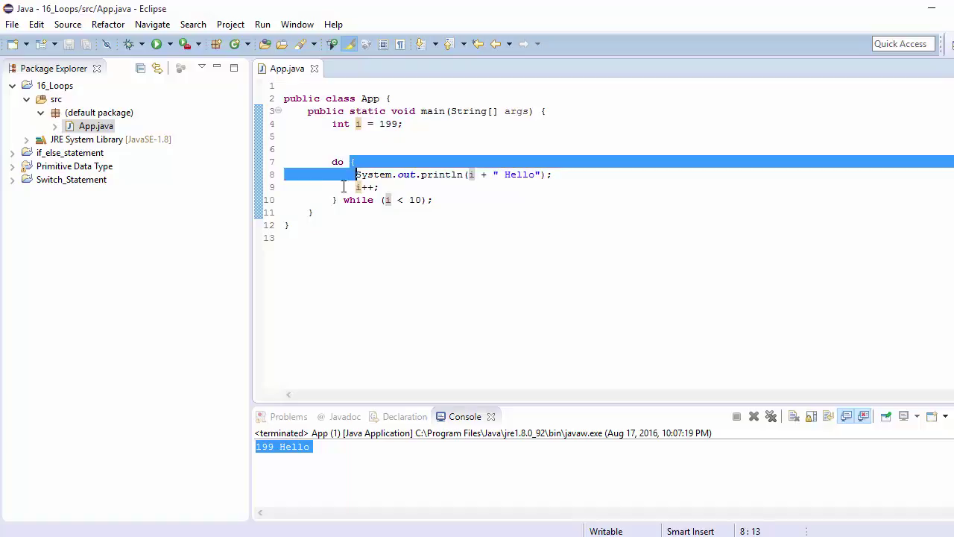
{"action": "left_click", "coordinate": [356, 174]}
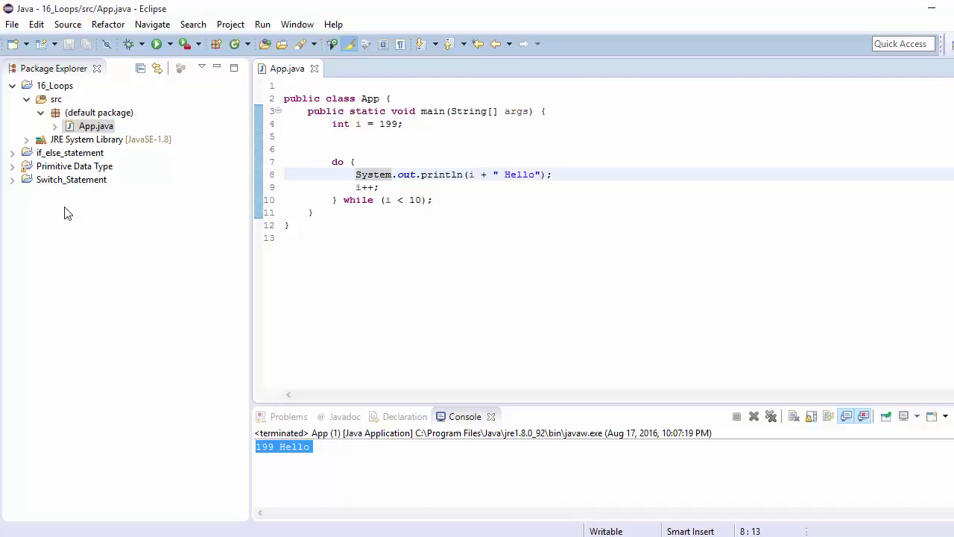
{"action": "left_click_drag", "start_coordinate": [573, 174], "coordinate": [351, 168]}
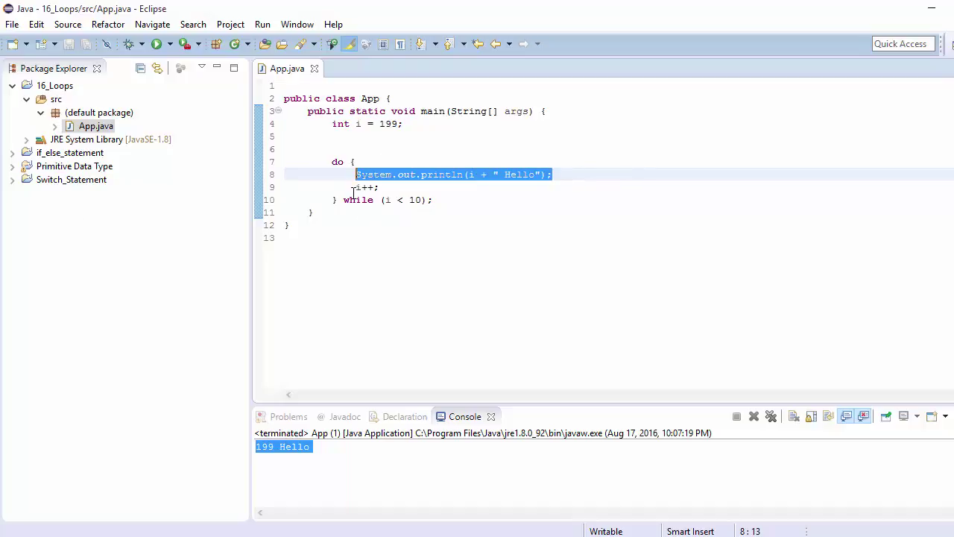
{"action": "left_click_drag", "start_coordinate": [355, 187], "coordinate": [379, 187]}
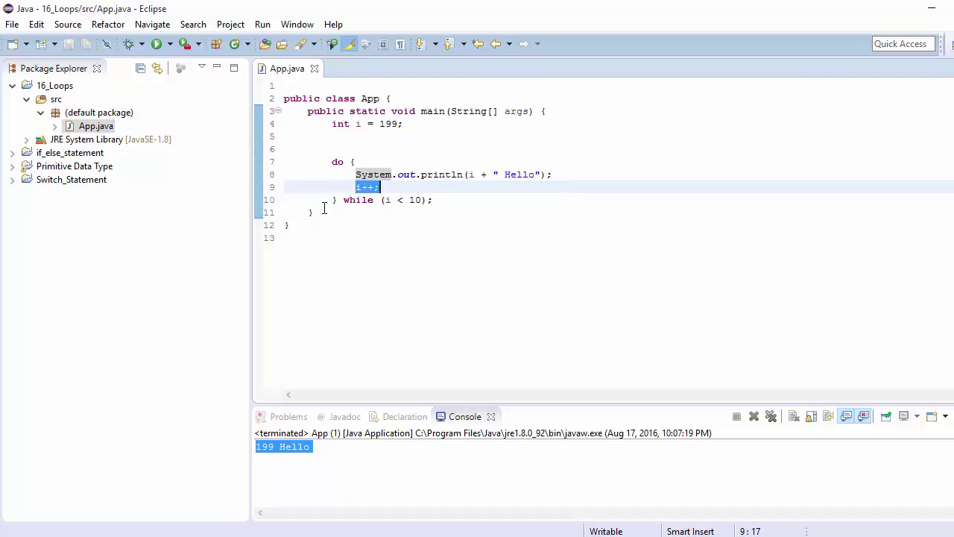
{"action": "left_click", "coordinate": [437, 202]}
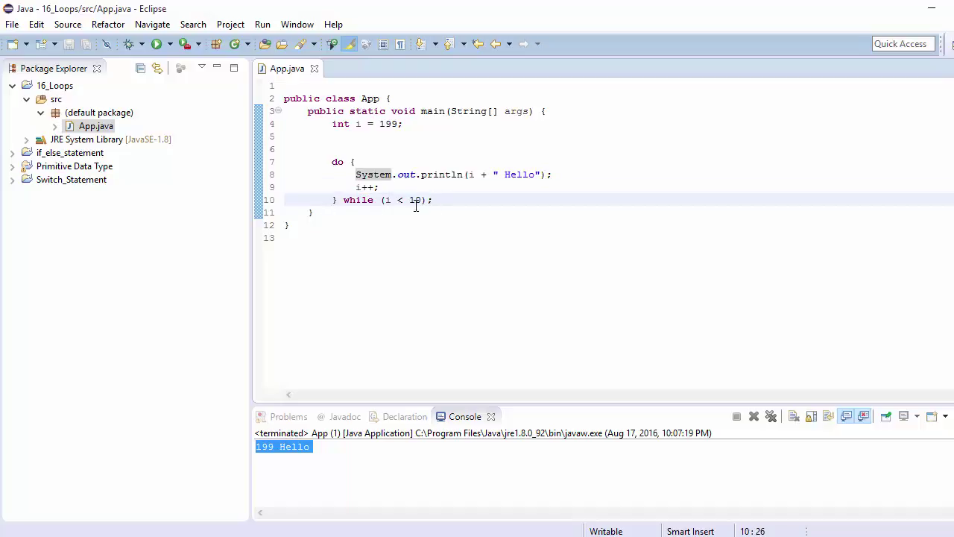
{"action": "key", "text": "Return"}
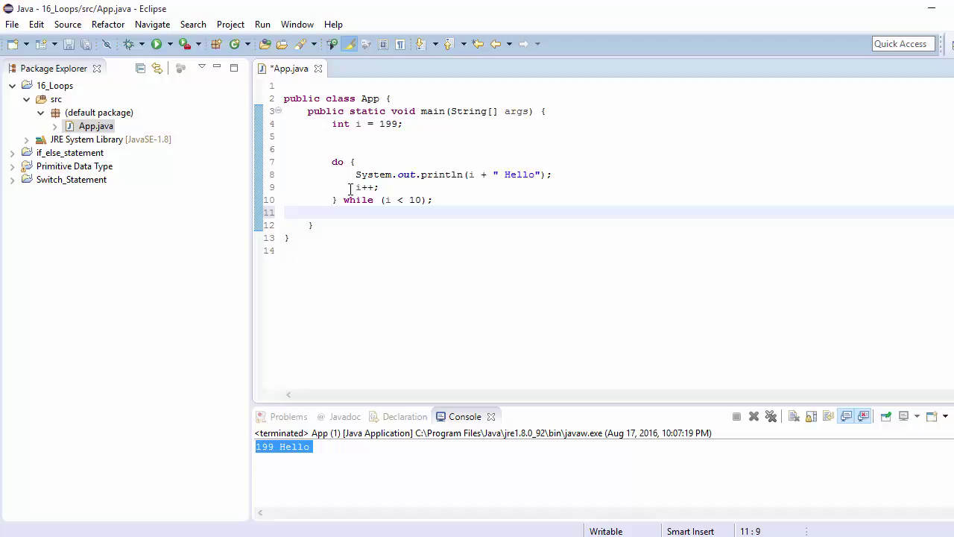
{"action": "left_click_drag", "start_coordinate": [356, 187], "coordinate": [383, 188]}
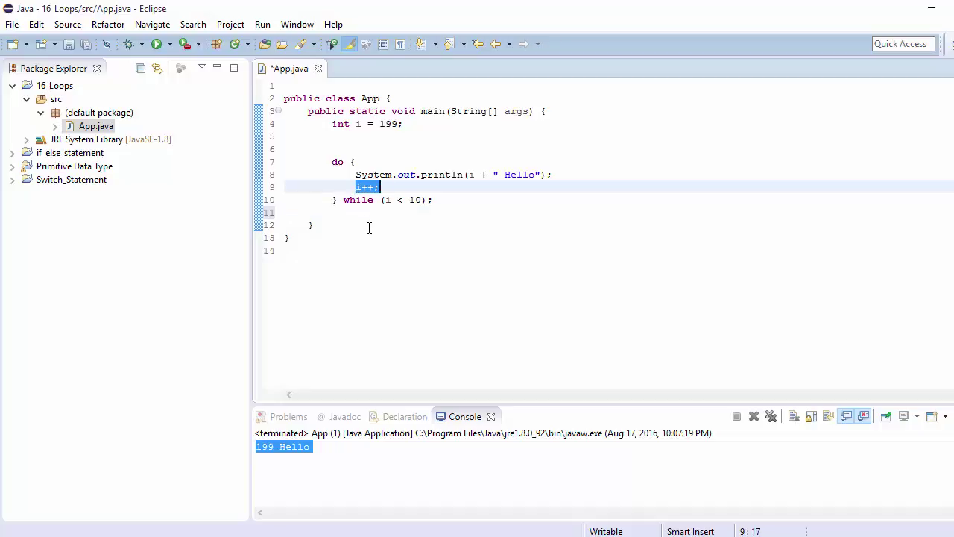
{"action": "left_click", "coordinate": [350, 162]}
{"action": "mouse_move", "coordinate": [352, 176]}
{"action": "left_mouse_down"}
{"action": "mouse_move", "coordinate": [343, 210]}
{"action": "mouse_move", "coordinate": [374, 200]}
{"action": "left_mouse_up"}
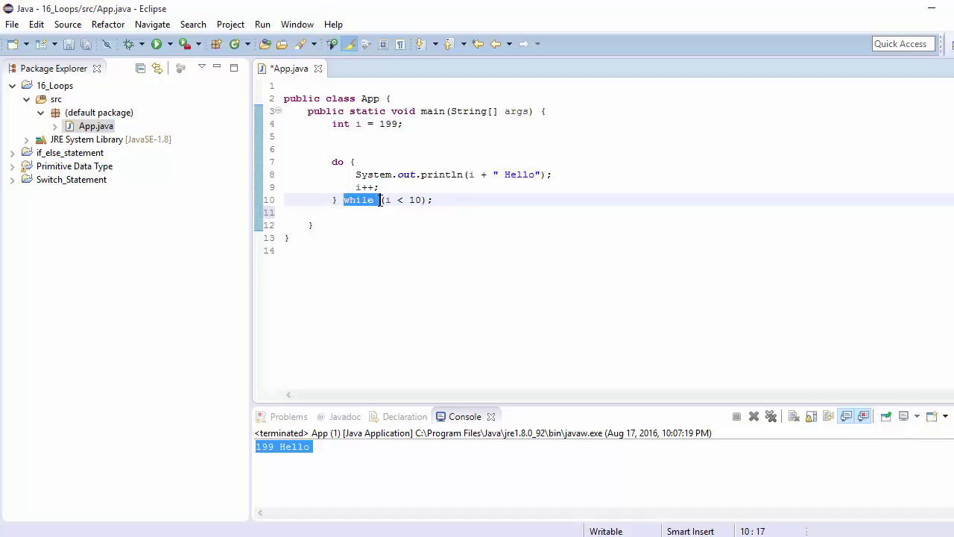
{"action": "left_click", "coordinate": [380, 200]}
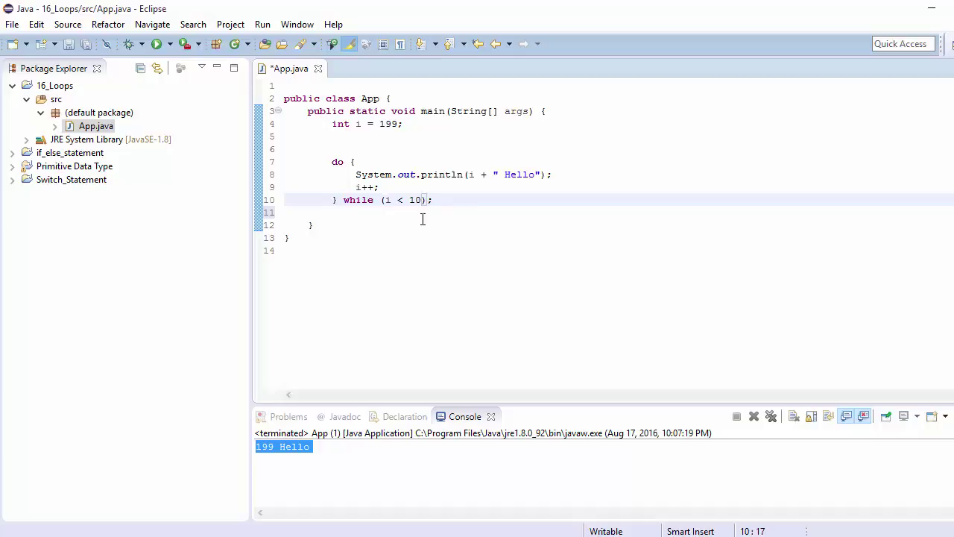
{"action": "left_click_drag", "start_coordinate": [427, 199], "coordinate": [380, 201]}
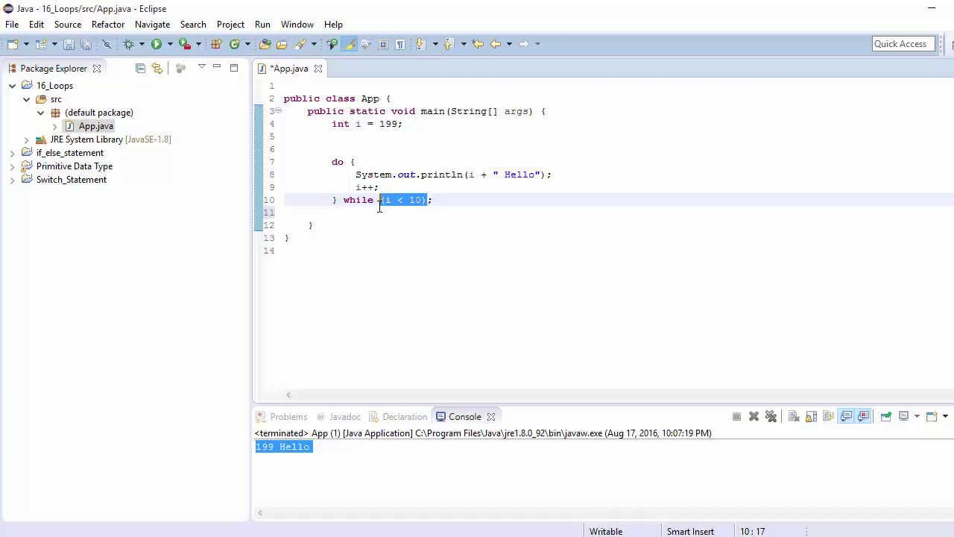
{"action": "left_click", "coordinate": [438, 201]}
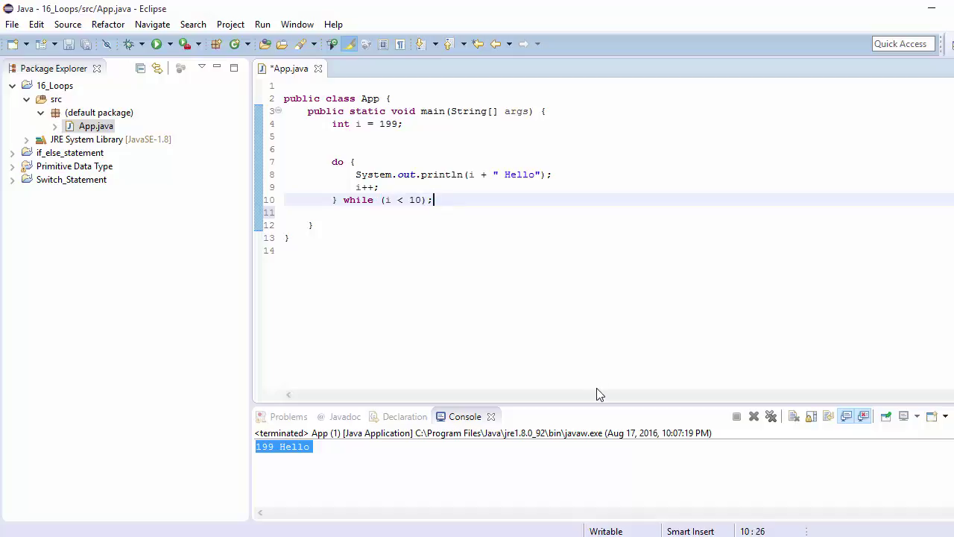